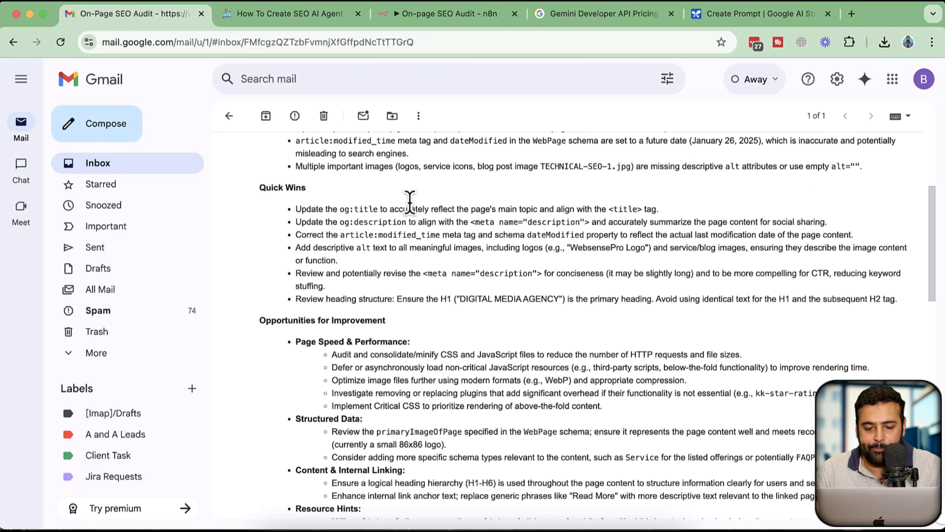
Review the technical and content audit sections of the On-Page SEO Audit email, and return to the inbox.
scroll(416, 203, down, 3)
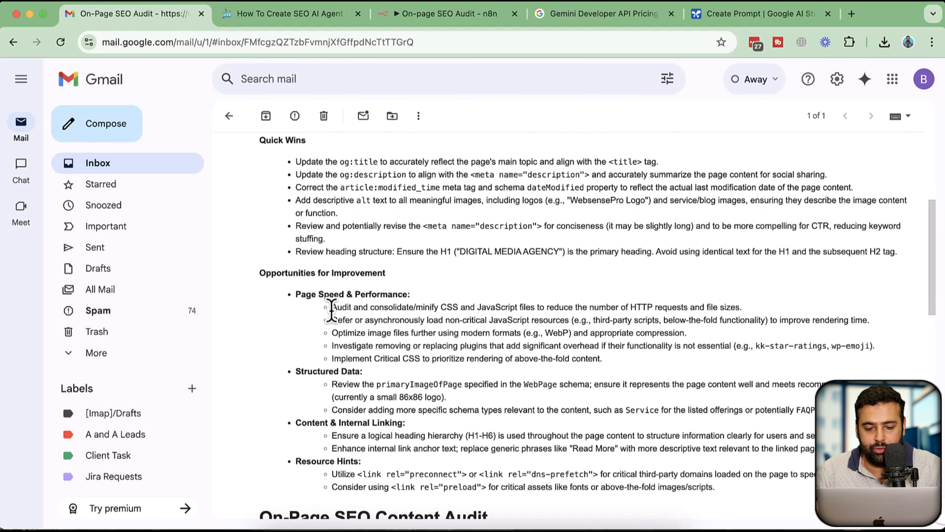
drag(332, 307, 583, 302)
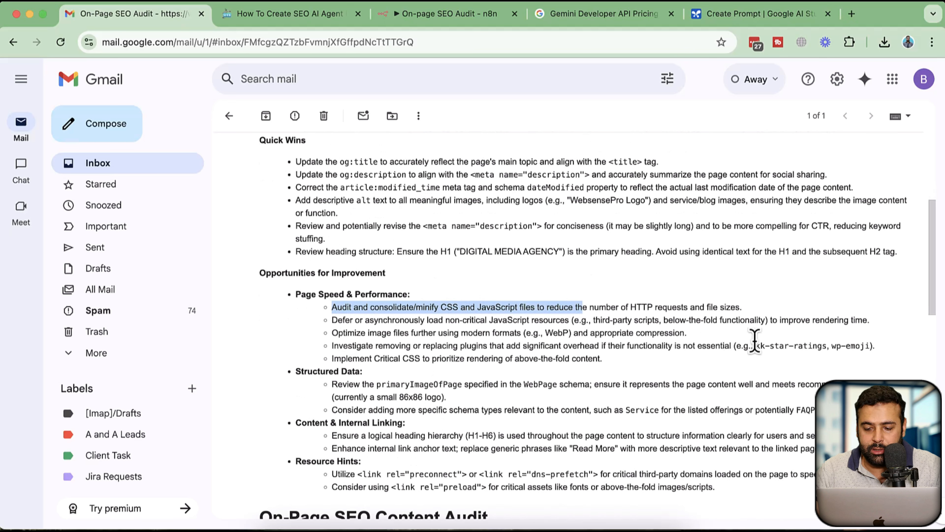
drag(756, 346, 823, 346)
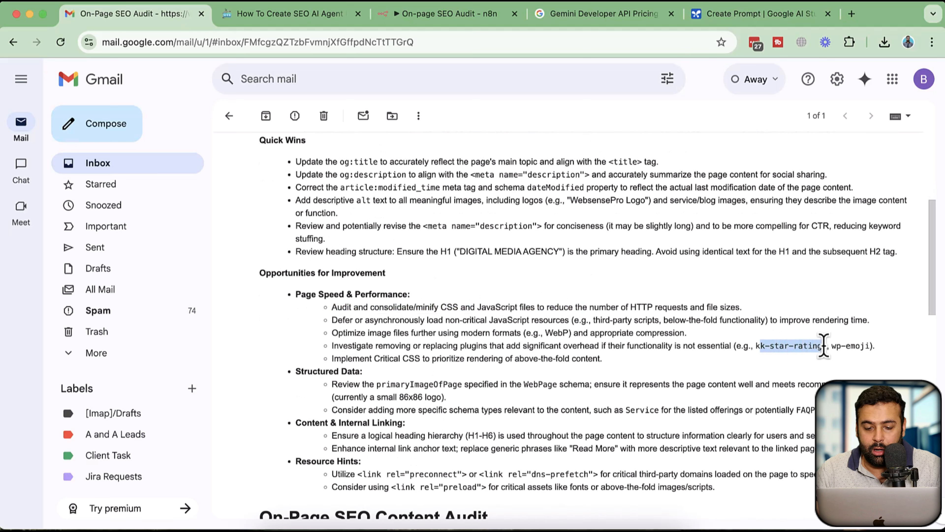
double_click(547, 359)
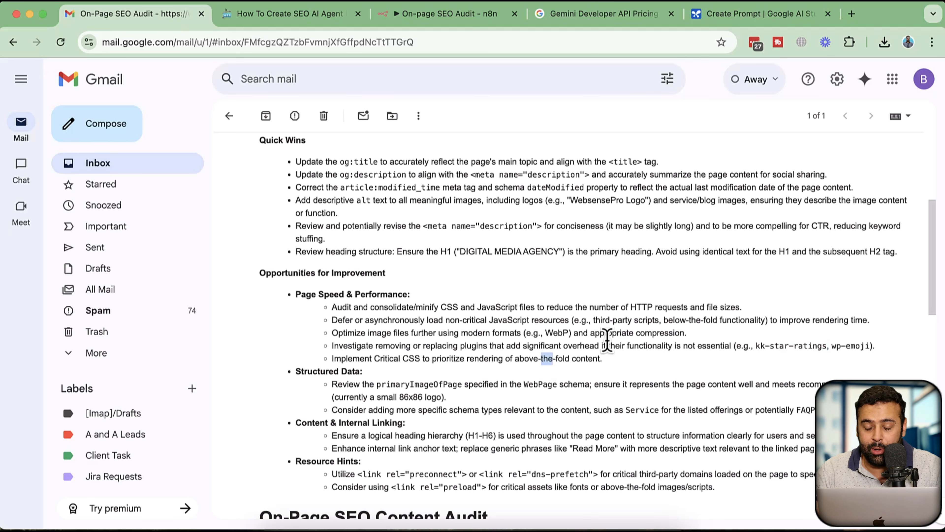
scroll(680, 302, down, 5)
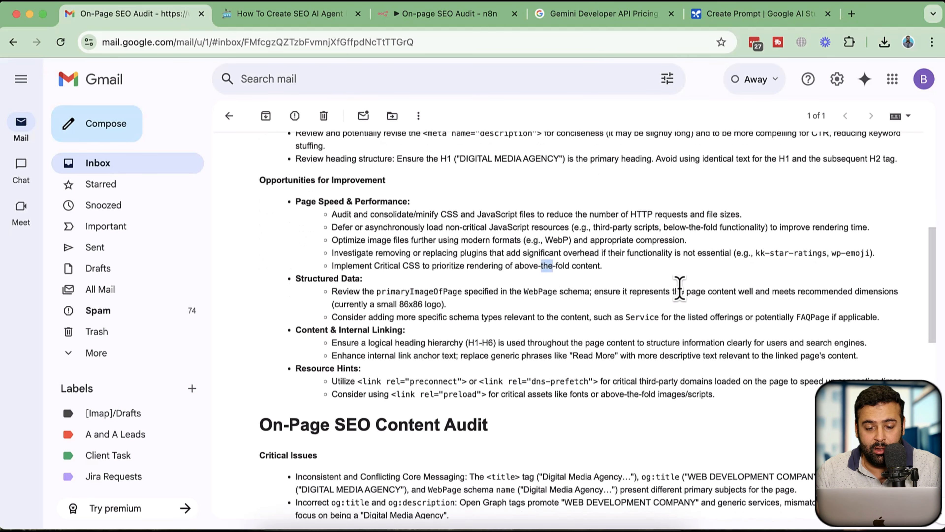
double_click(384, 287)
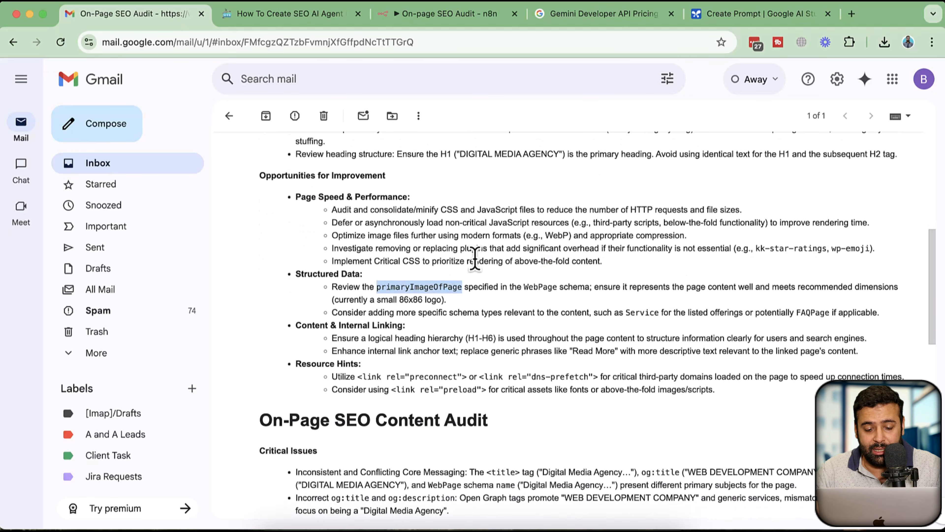
scroll(474, 259, down, 4)
scroll(475, 259, down, 15)
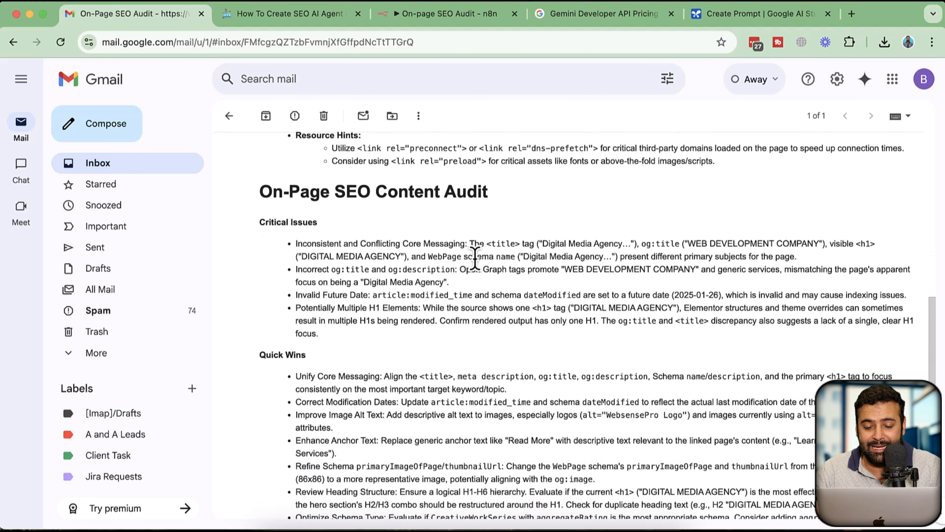
scroll(480, 270, down, 7)
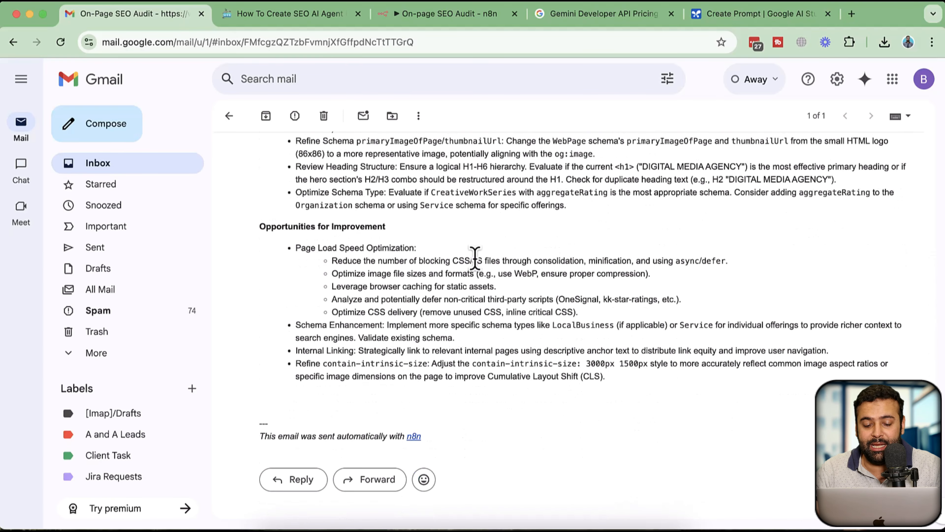
scroll(479, 270, up, 3)
scroll(475, 257, up, 20)
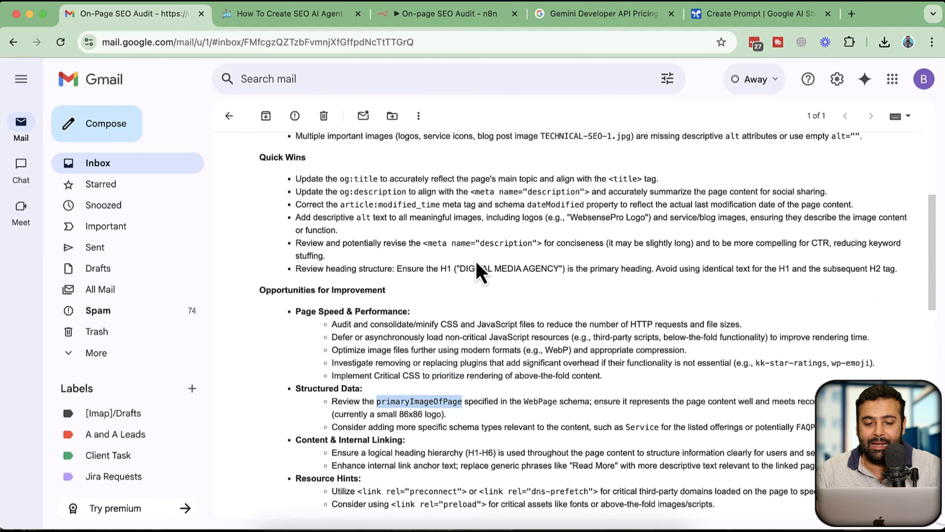
scroll(480, 272, up, 3)
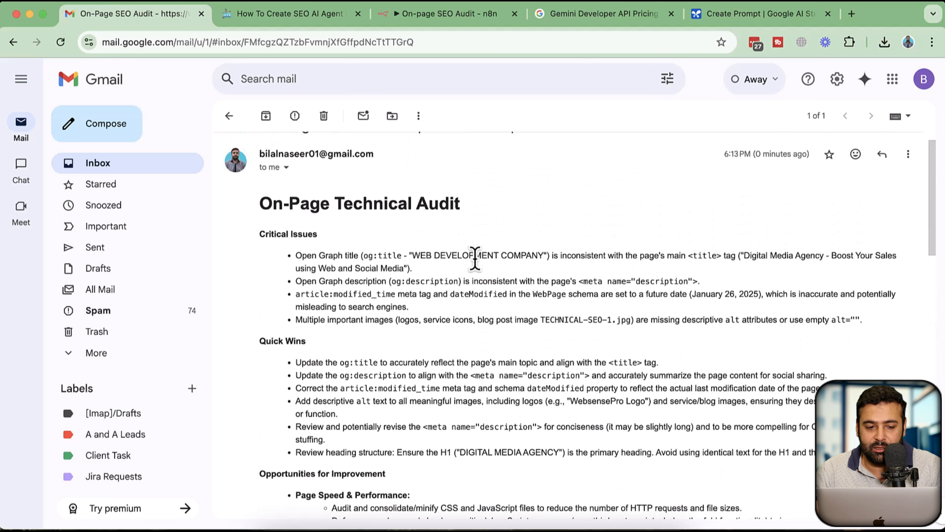
click(191, 169)
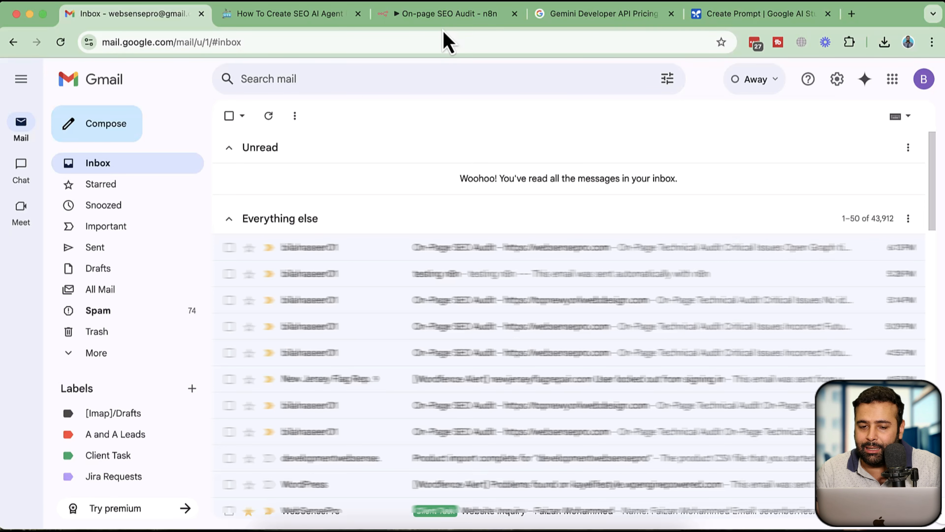
Check the free and paid tier input prices for Gemini 2.5 Pro Preview on the Gemini Developer API pricing page.
click(440, 15)
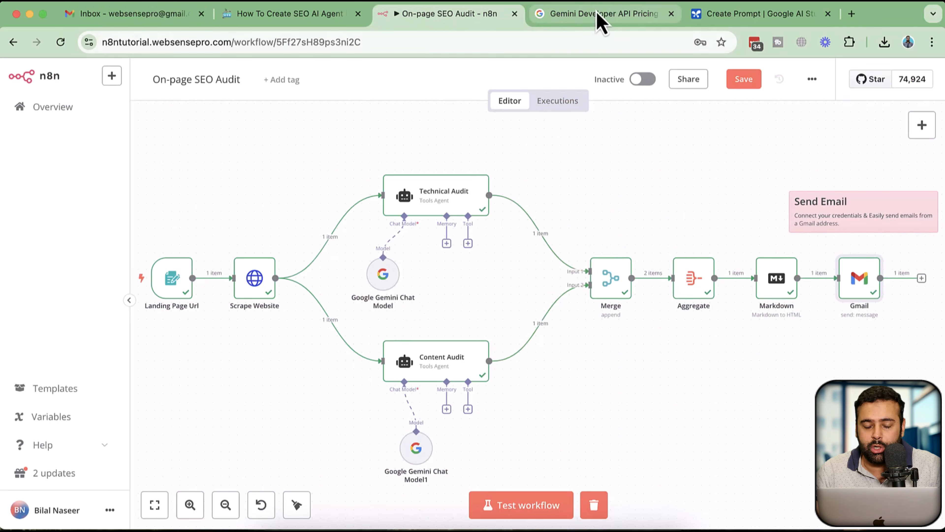
click(610, 14)
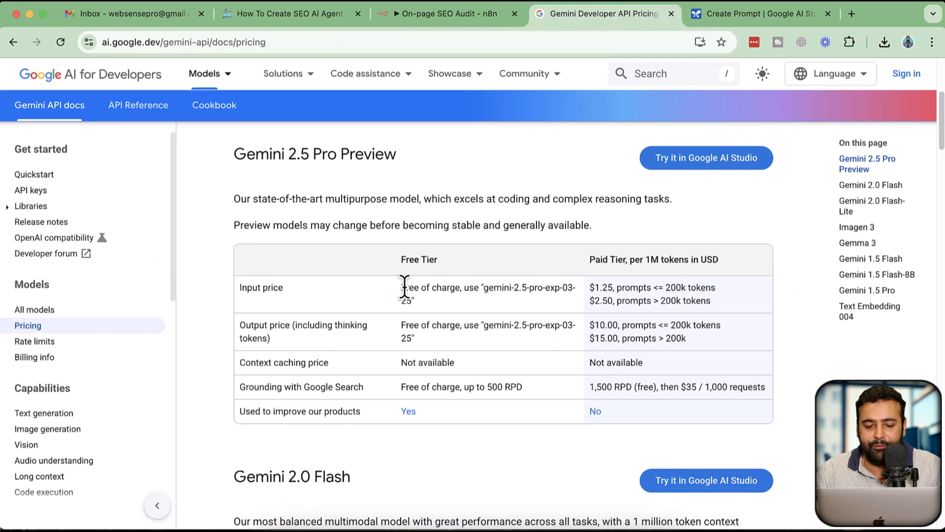
drag(412, 288, 449, 311)
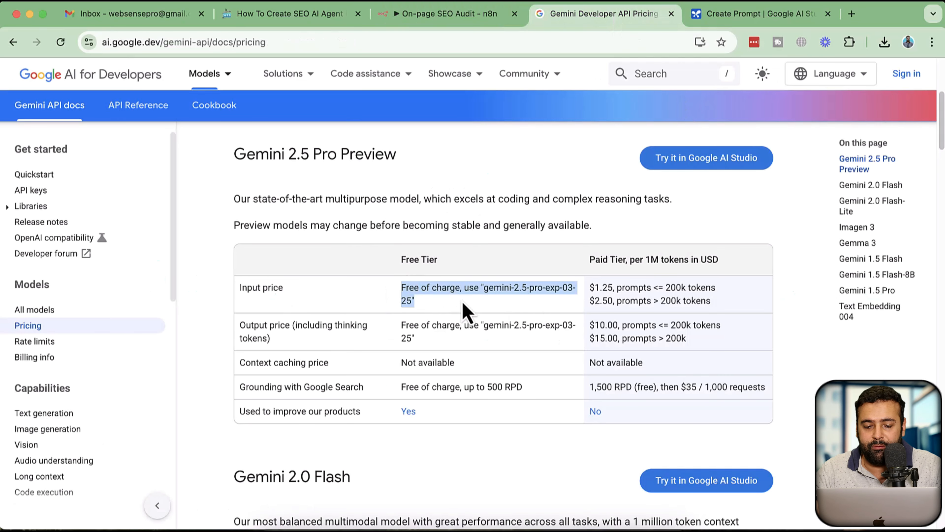
click(562, 312)
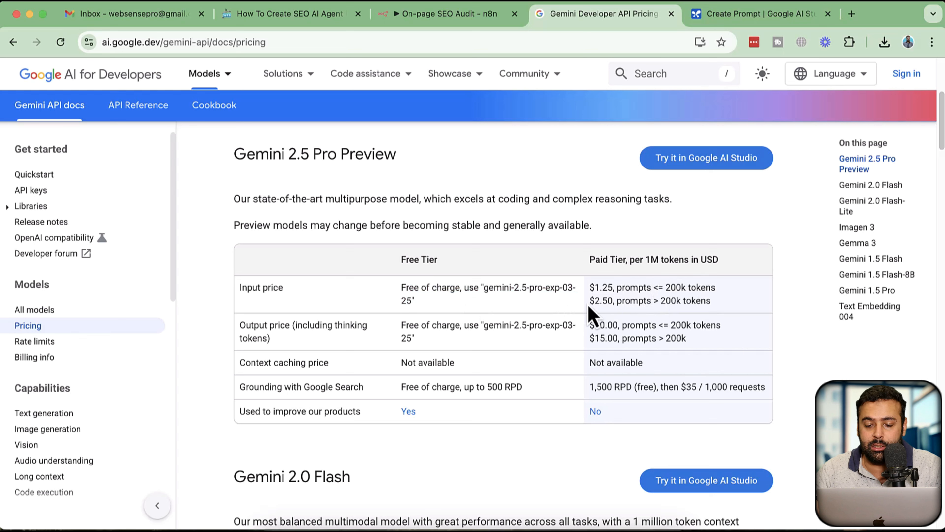
double_click(603, 287)
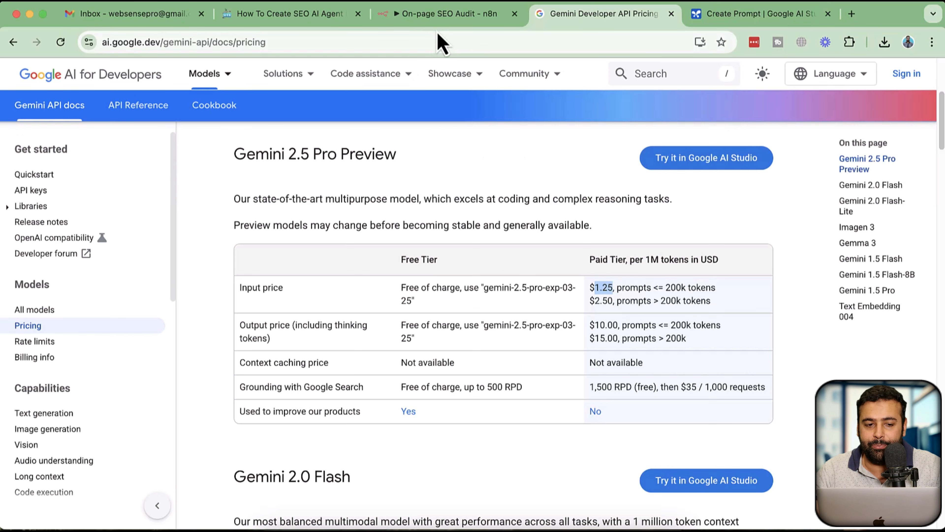
Switch to n8n, leave the On-page SEO Audit workflow without saving, and create a new workflow.
click(446, 15)
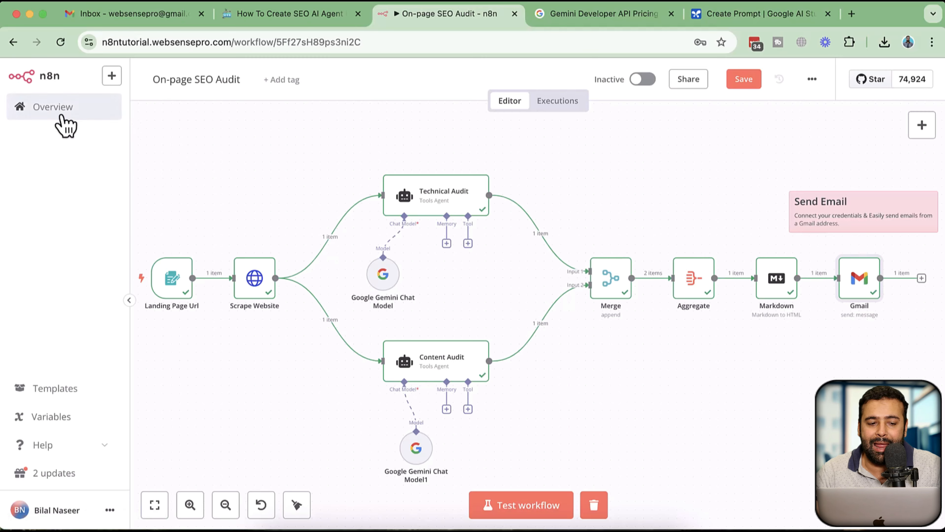
click(60, 116)
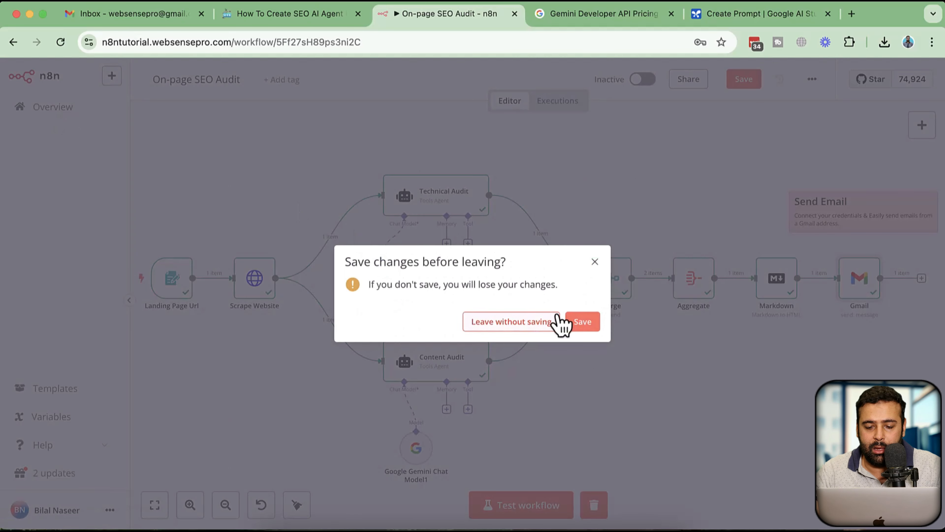
click(523, 324)
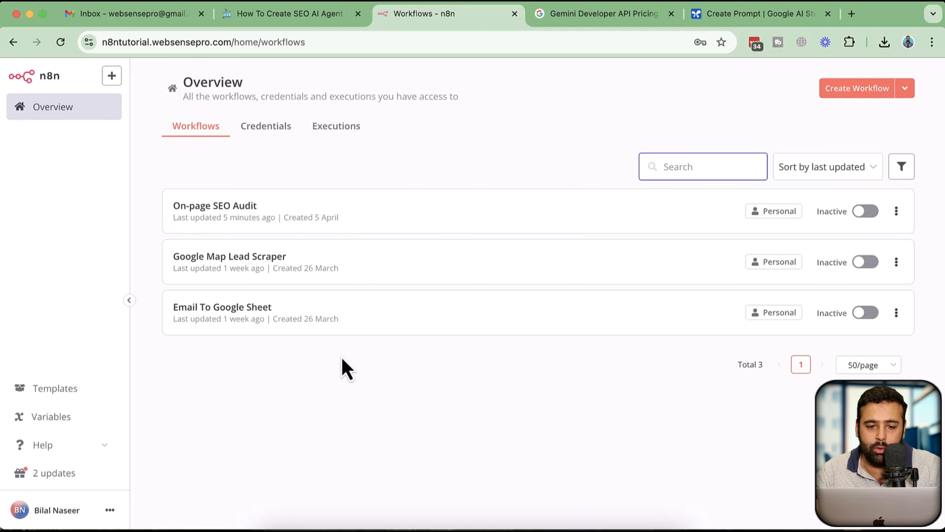
click(850, 89)
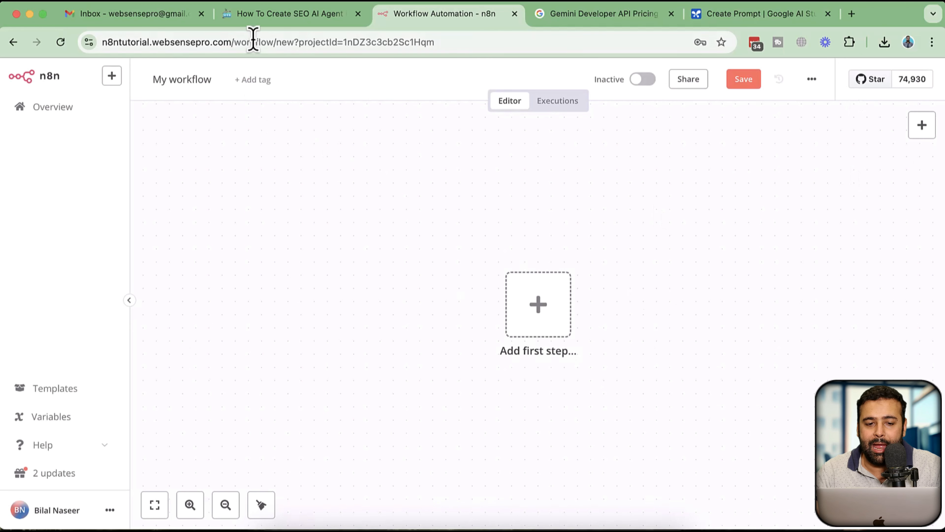
Copy the SEO AI Agent workflow code from the WebSensePro blog post and paste it into the empty n8n workflow.
click(285, 15)
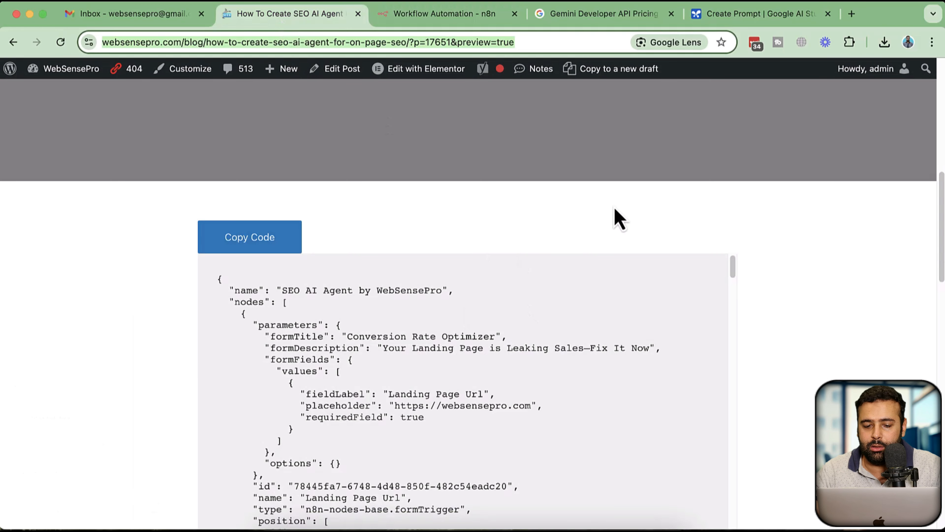
scroll(755, 228, down, 2)
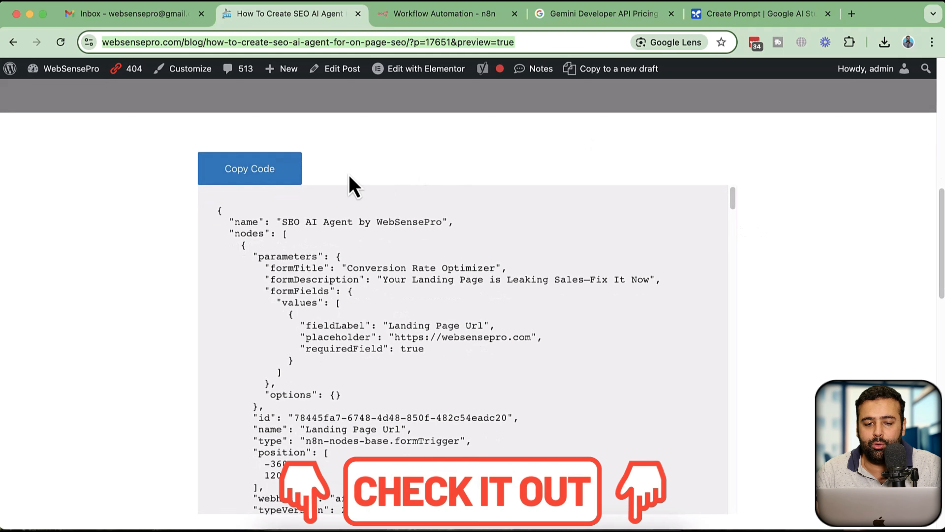
click(296, 179)
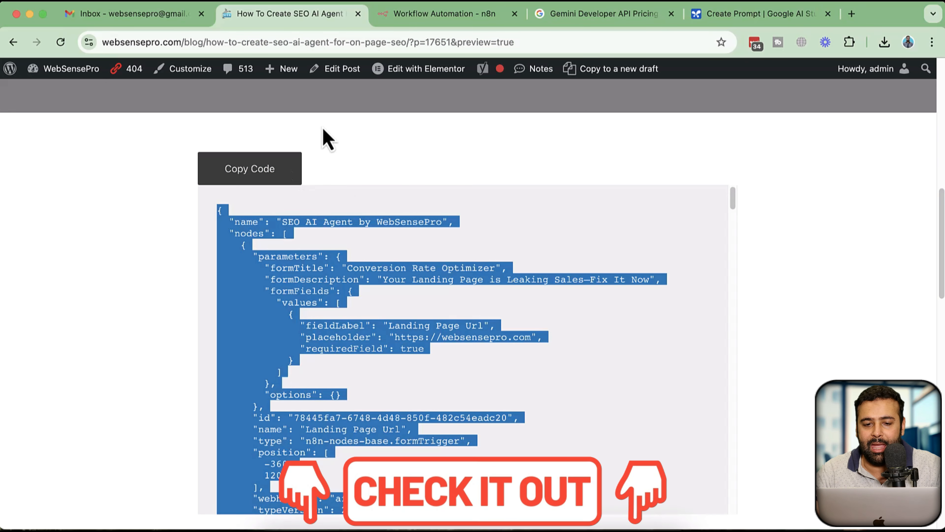
click(479, 19)
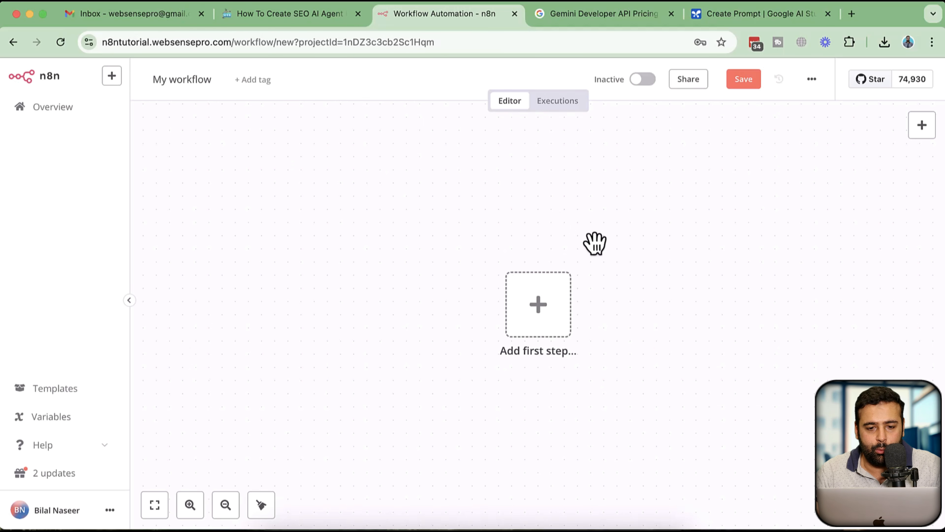
key(super+v)
Look over the pasted workflow's nodes, from Landing Page Url through the Technical and Content Audit agents to Merge and Aggregate.
scroll(593, 247, up, 1)
scroll(595, 248, down, 5)
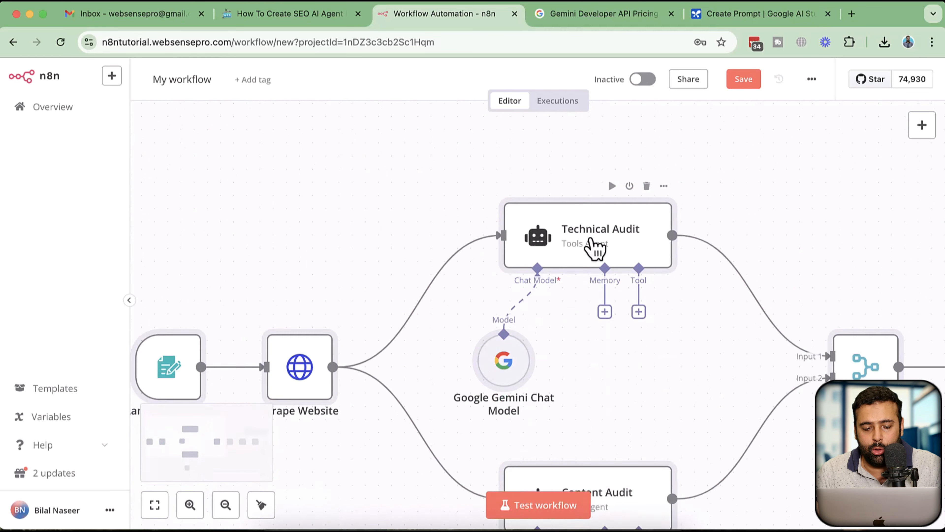
scroll(594, 248, down, 5)
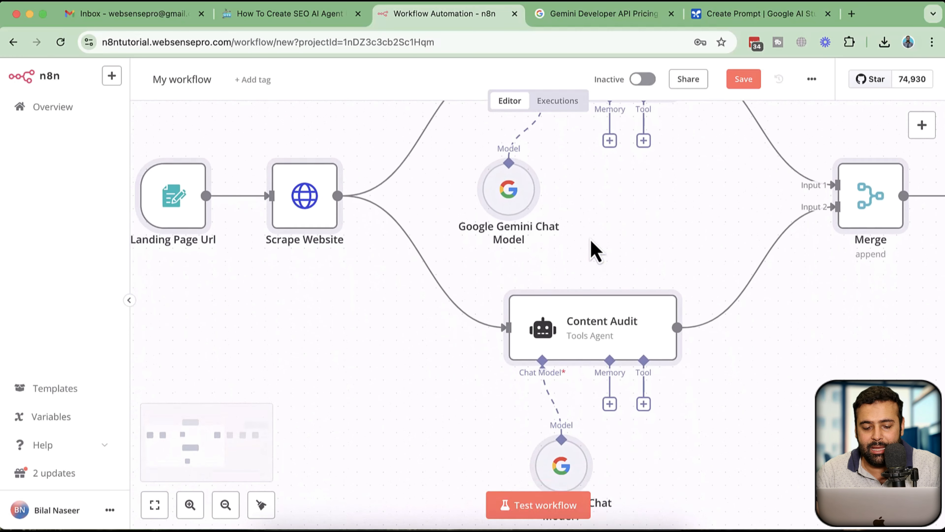
scroll(595, 252, down, 1)
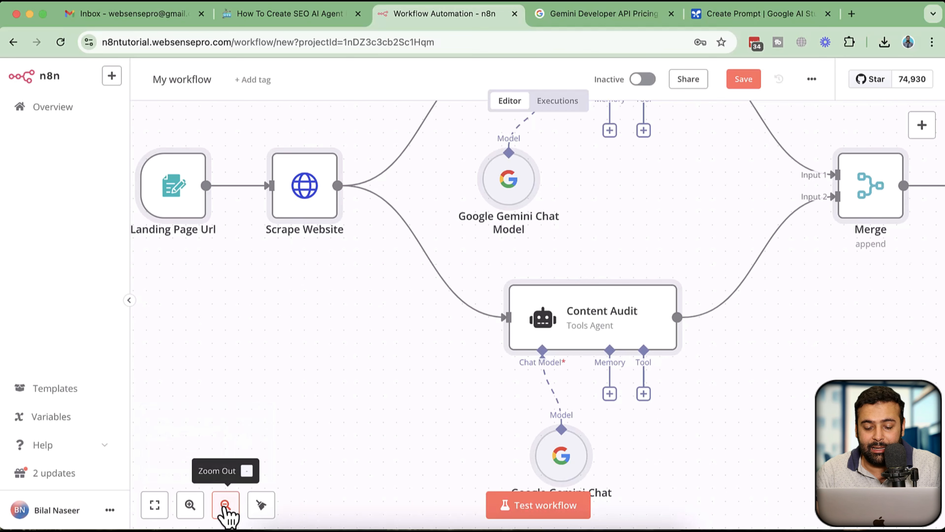
click(225, 505)
scroll(686, 394, up, 3)
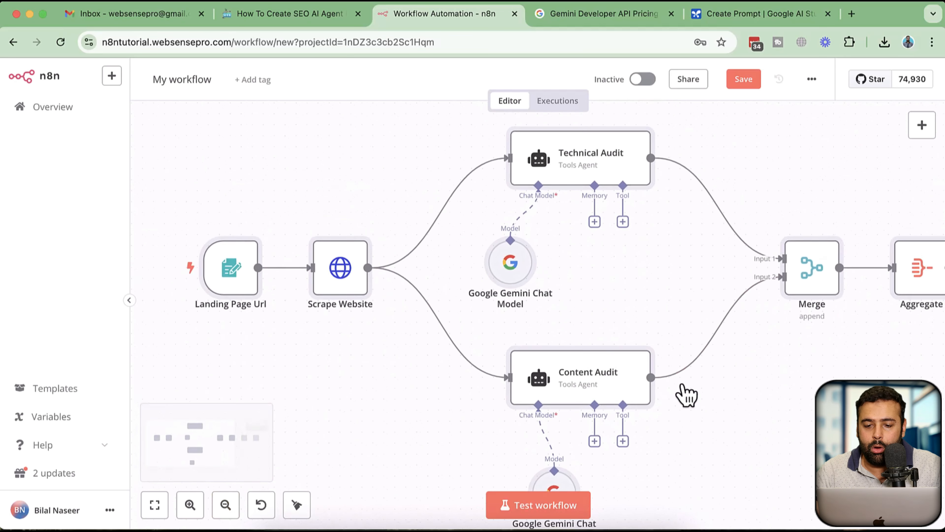
scroll(684, 393, right, 3)
scroll(684, 393, up, 1)
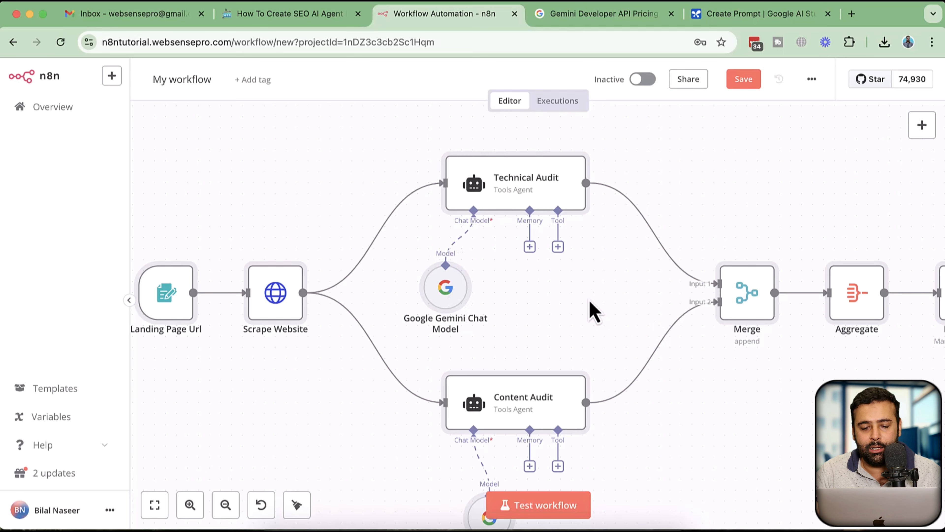
Open the Technical Audit agent's Google Gemini Chat Model node and start creating a new credential for it.
double_click(457, 303)
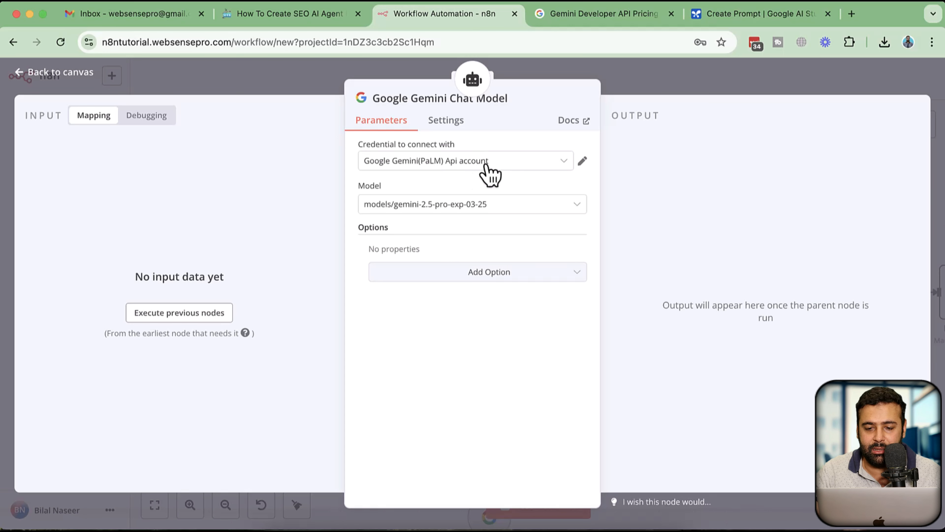
click(486, 166)
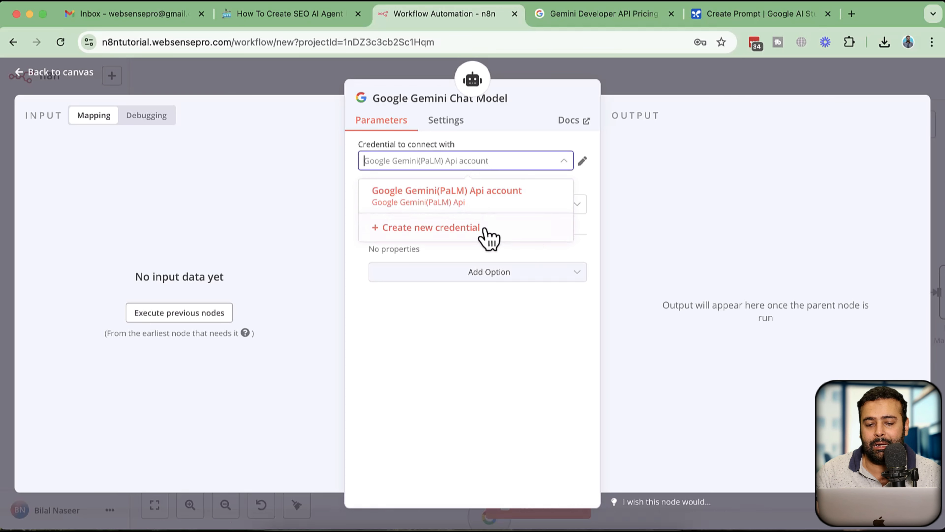
click(485, 229)
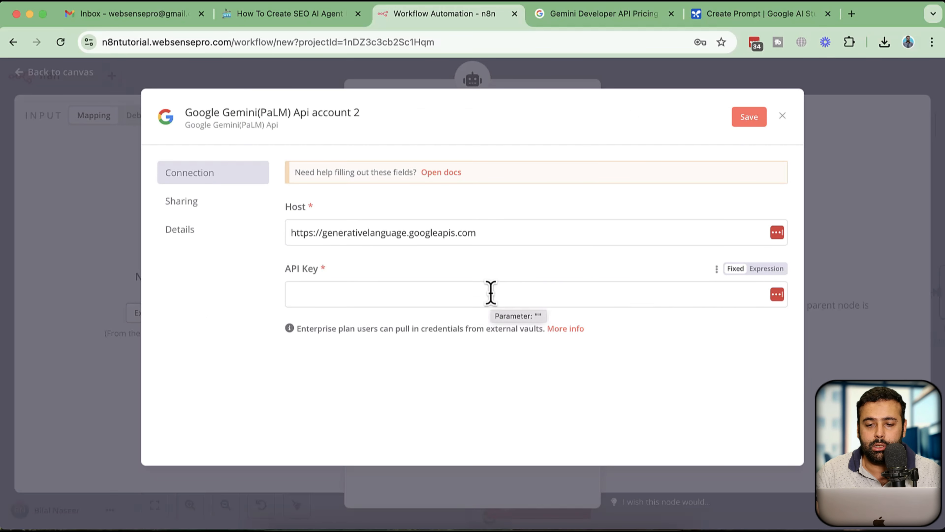
Switch to Google AI Studio and open the Get API key page at its list of existing API keys.
click(736, 15)
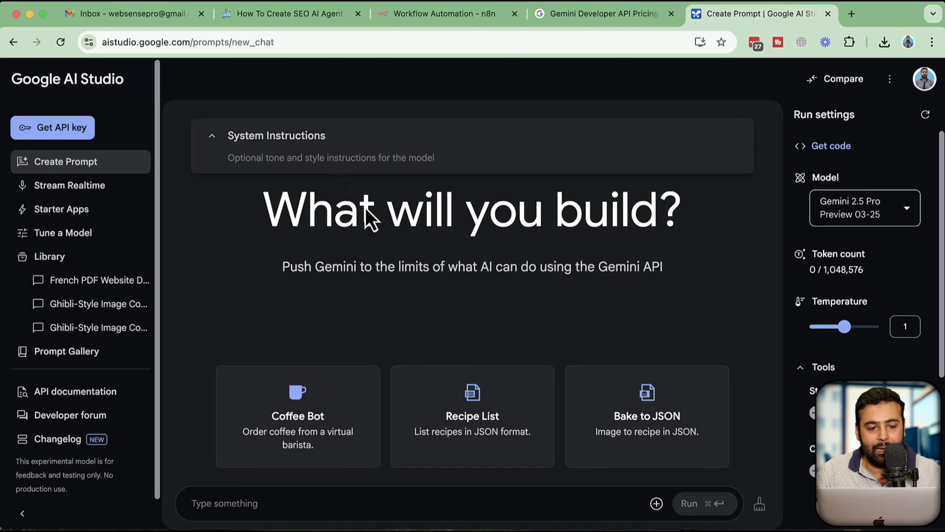
click(82, 136)
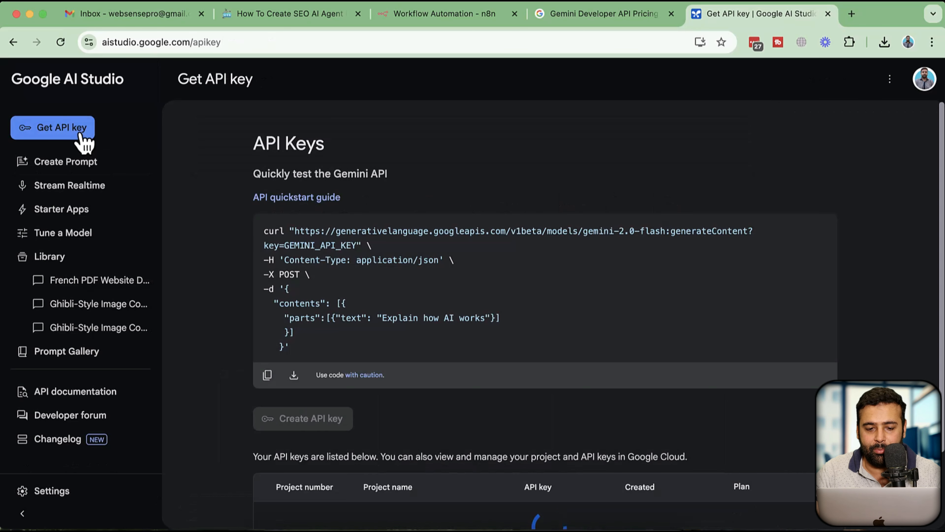
scroll(767, 206, down, 3)
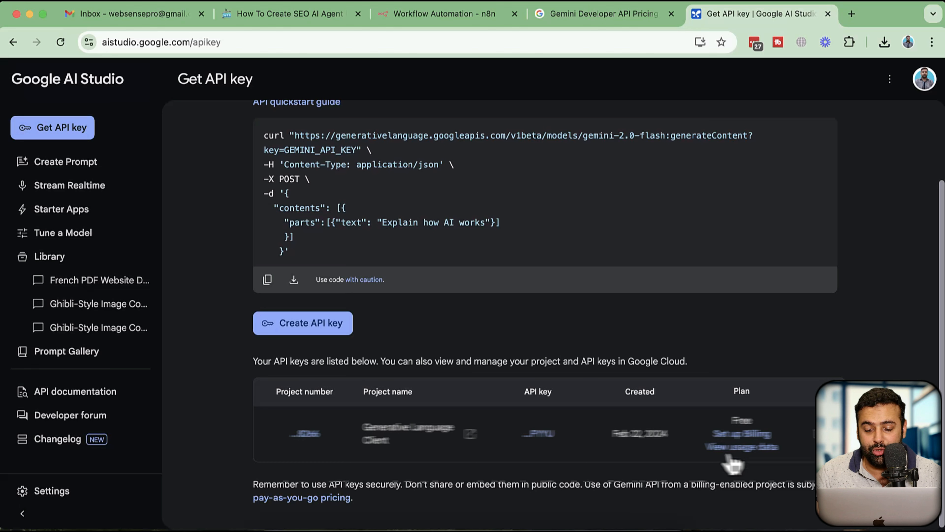
Compare the free and paid input prices of Gemini 2.5 Pro Preview on the Gemini Developer API pricing page.
click(605, 15)
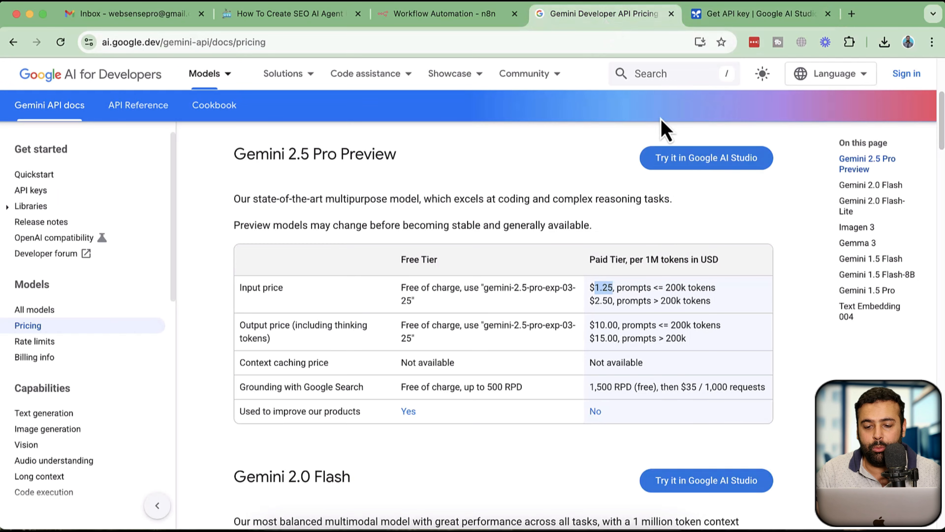
drag(670, 292, 618, 260)
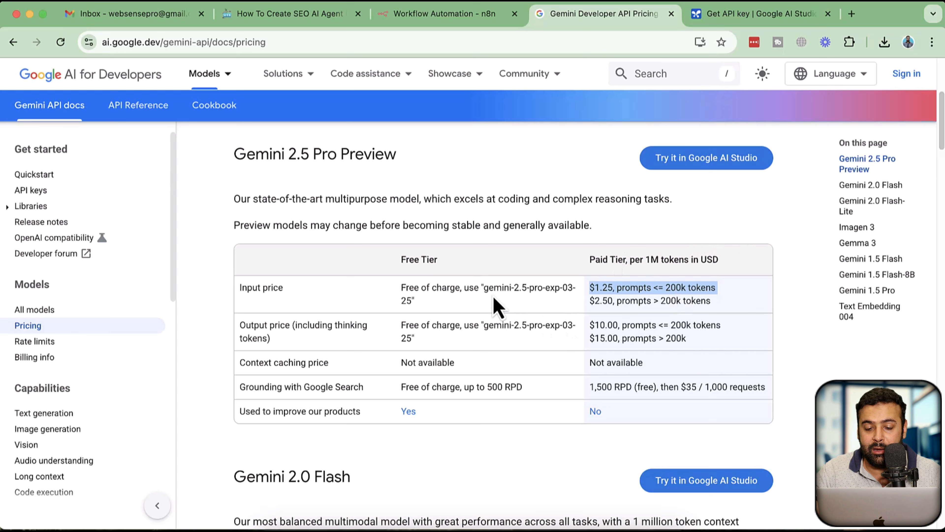
drag(484, 288, 412, 300)
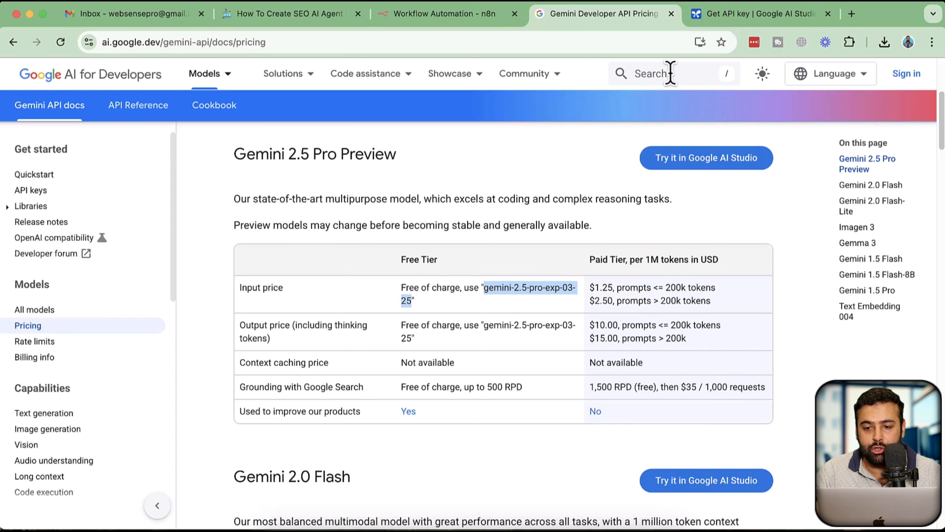
Return to Google AI Studio and copy the existing API key of the listed project.
click(743, 15)
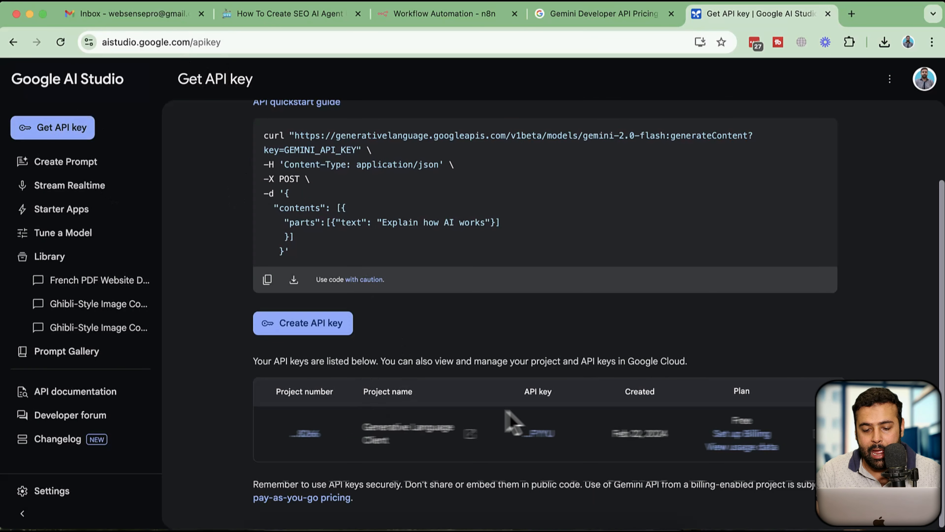
click(547, 441)
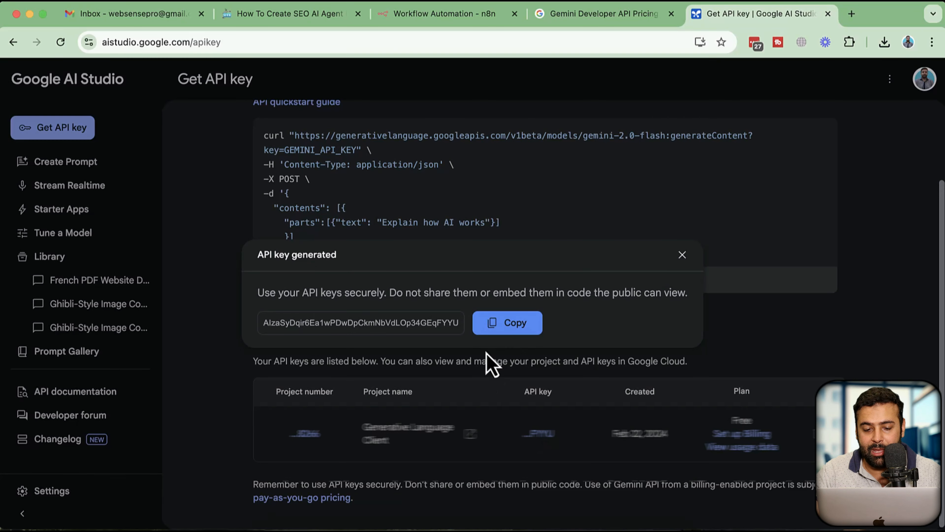
click(503, 323)
click(682, 255)
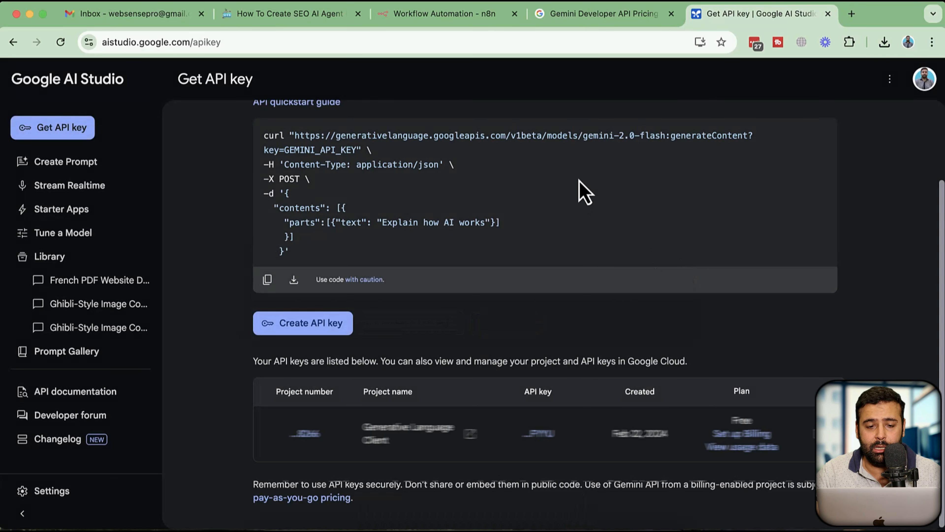
Switch back to n8n, paste the API key into the new Google Gemini credential, save it and return to the workflow canvas.
click(279, 22)
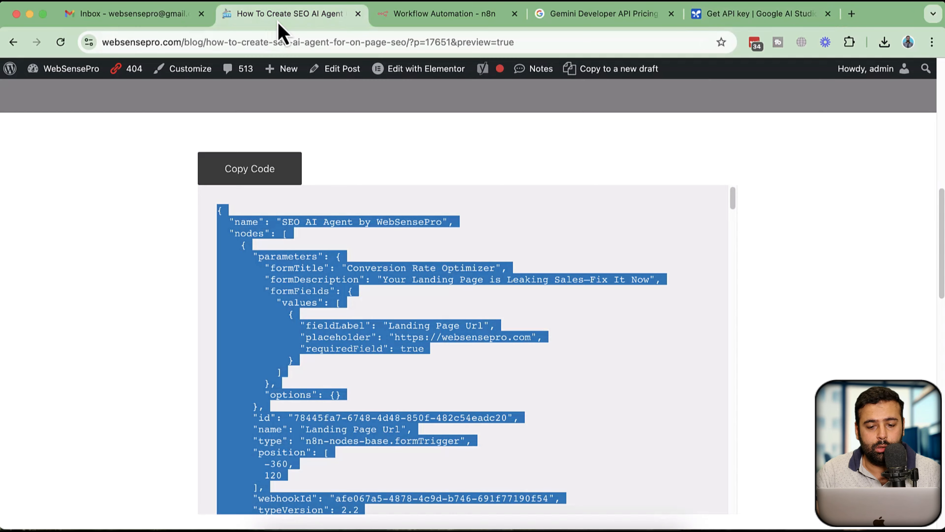
click(446, 15)
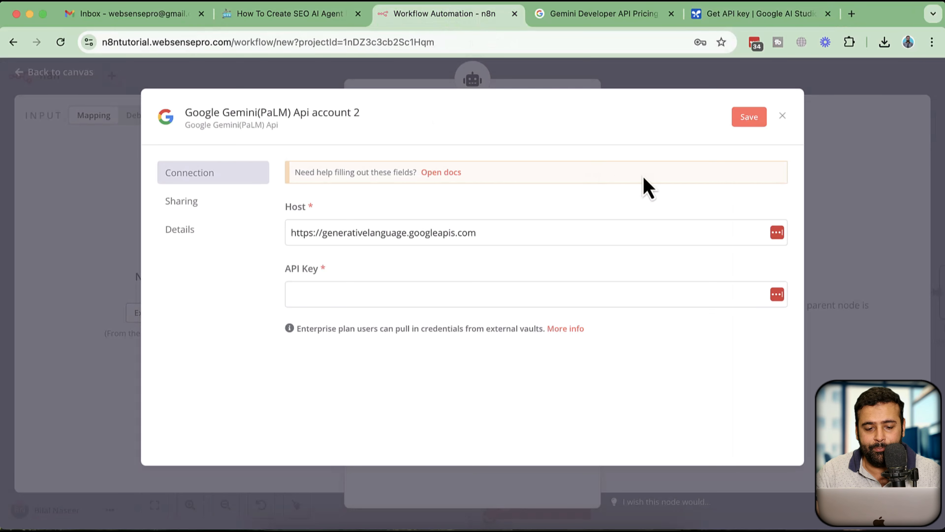
click(550, 298)
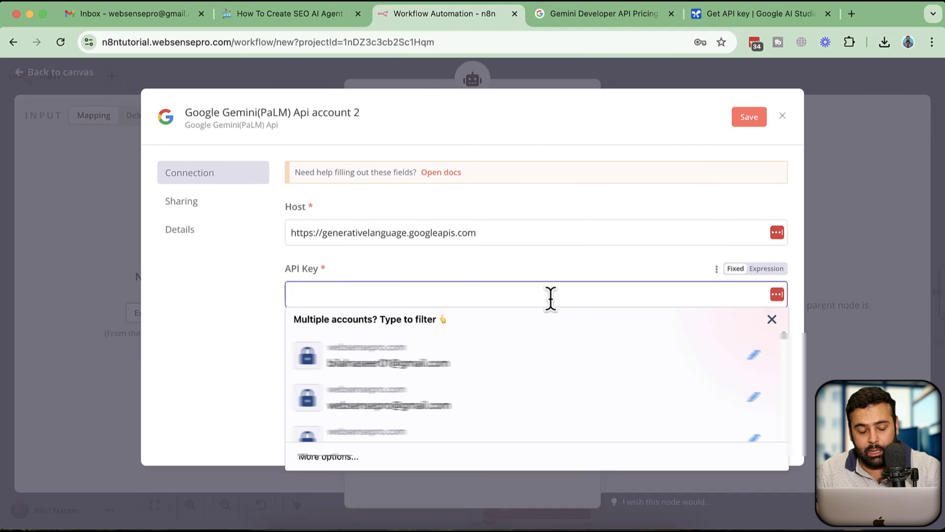
key(super+v)
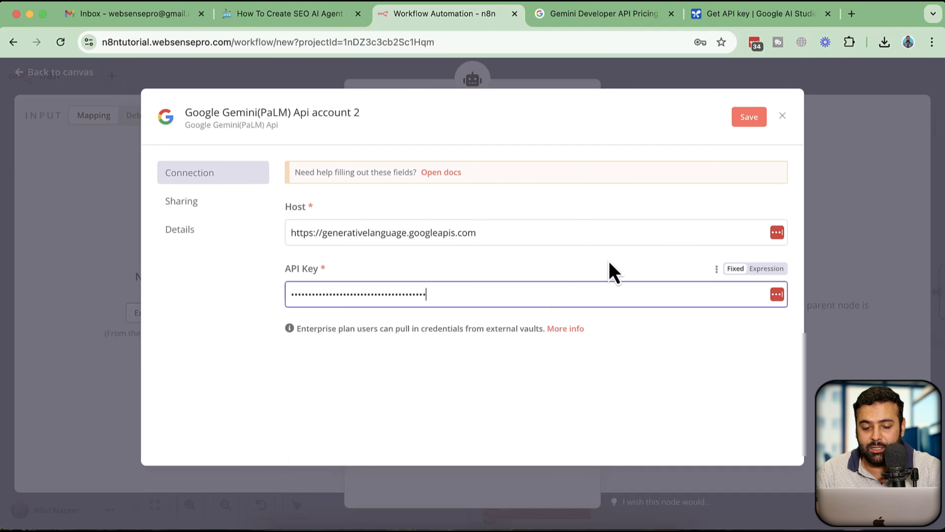
click(746, 123)
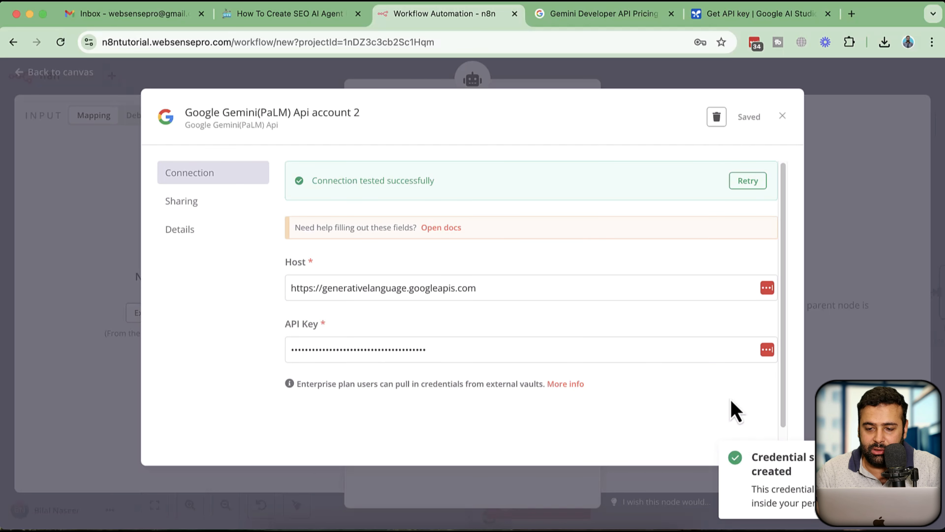
click(783, 116)
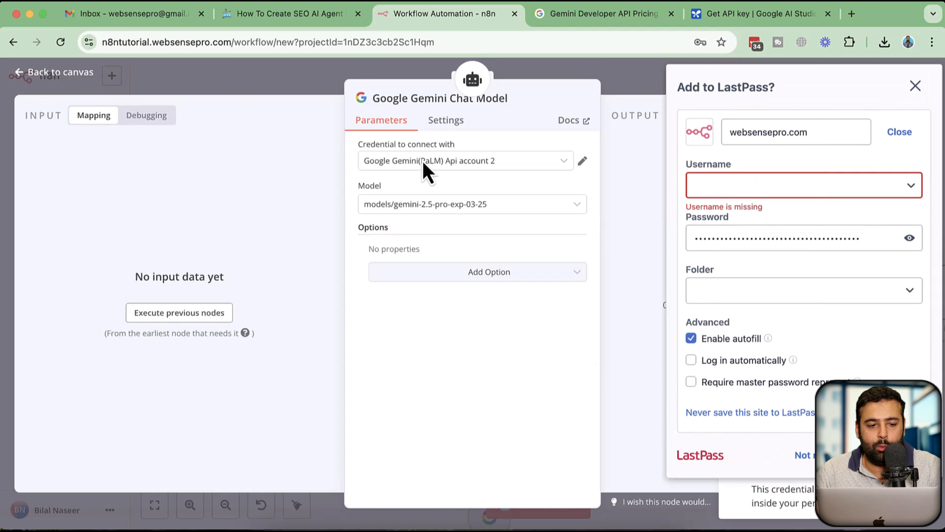
click(92, 86)
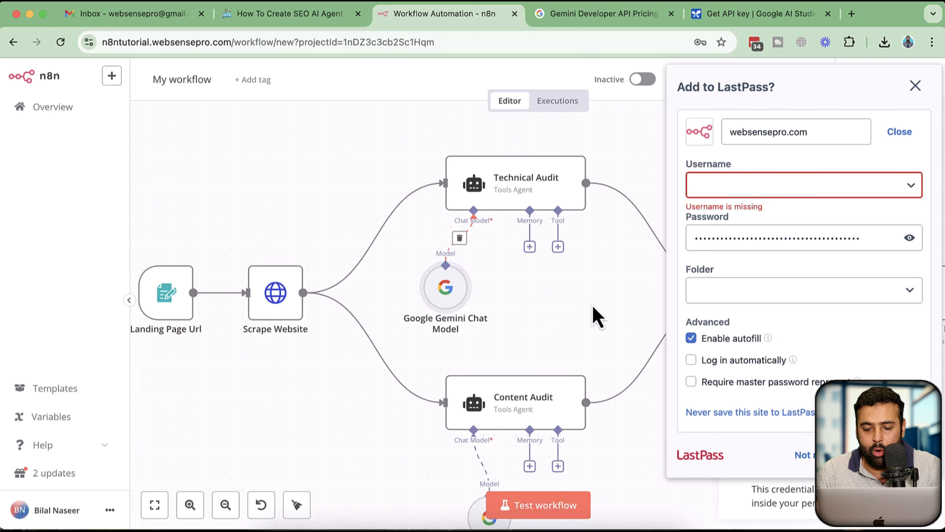
Set the Content Audit agent's Gemini chat model to credential Google Gemini(PaLM) Api account 2 and model models/gemini-2.5-pro-exp-03-25.
scroll(592, 315, down, 3)
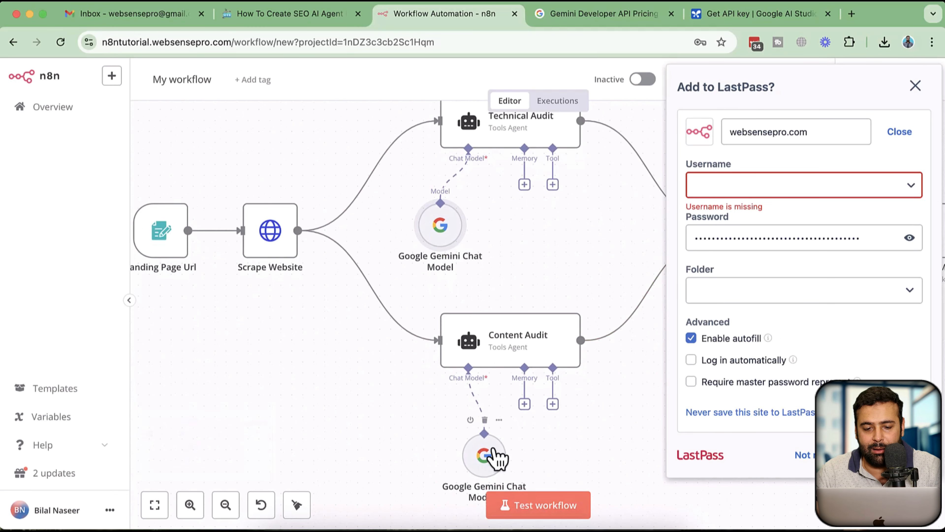
double_click(491, 456)
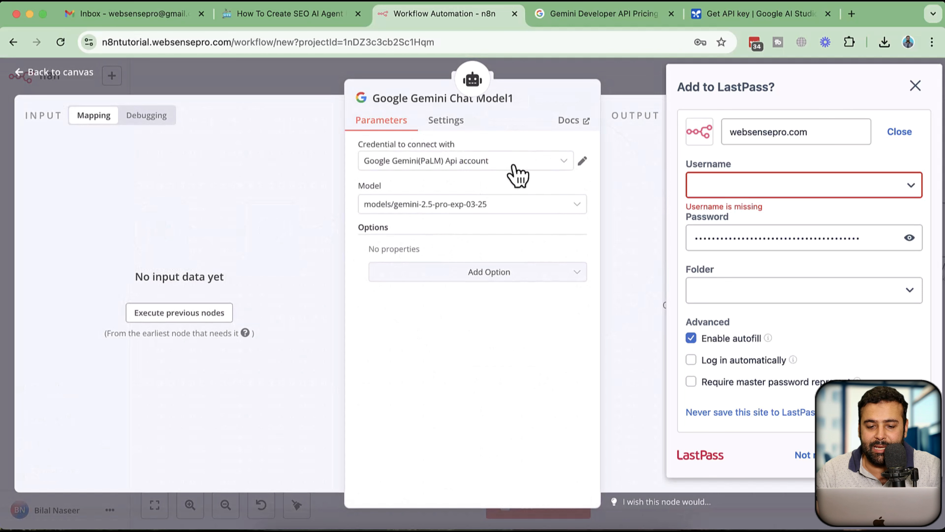
click(514, 164)
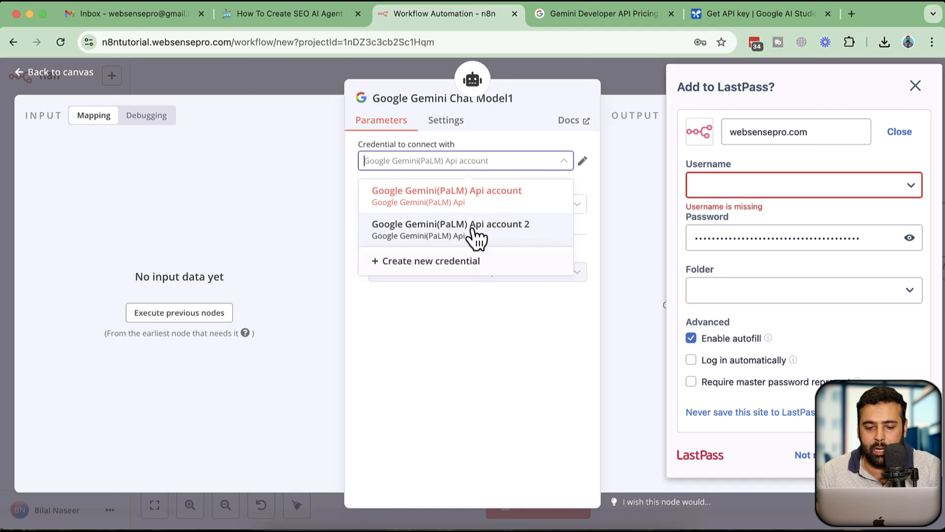
click(472, 229)
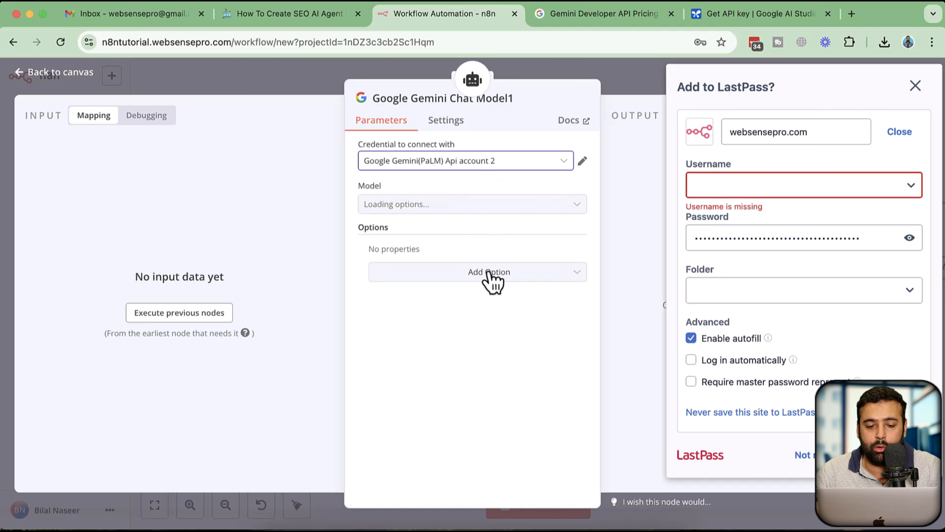
click(518, 205)
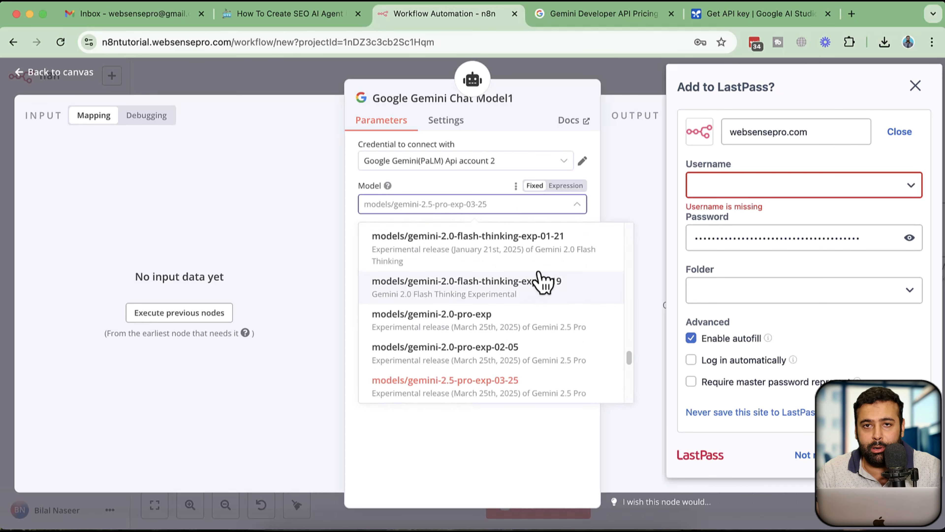
scroll(502, 261, down, 2)
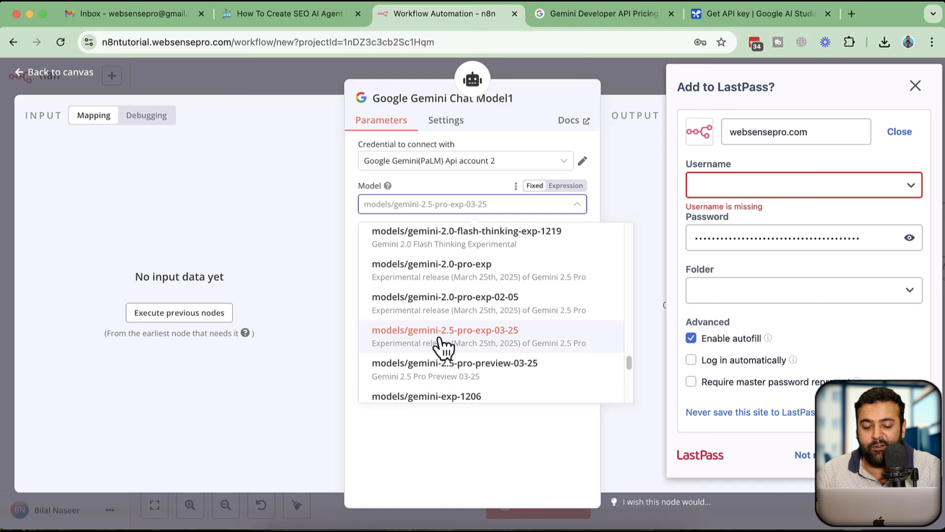
click(516, 344)
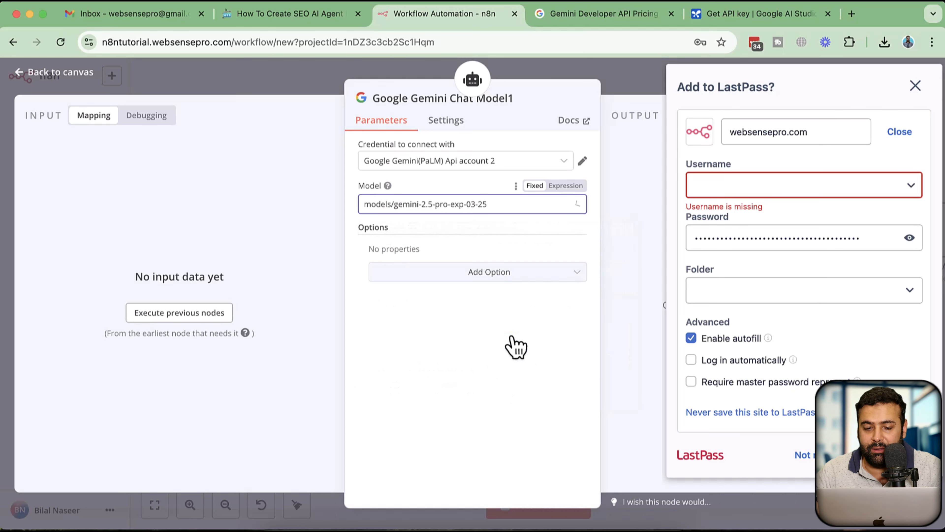
click(916, 86)
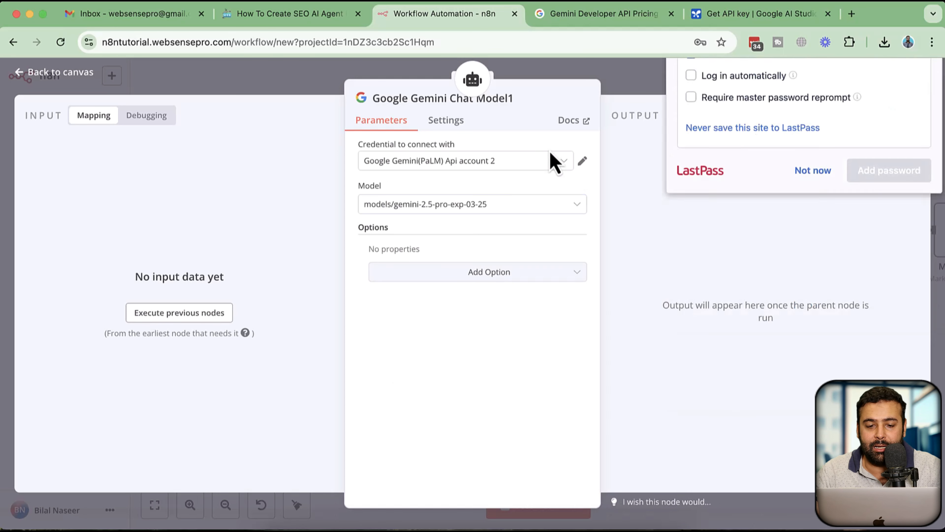
click(24, 75)
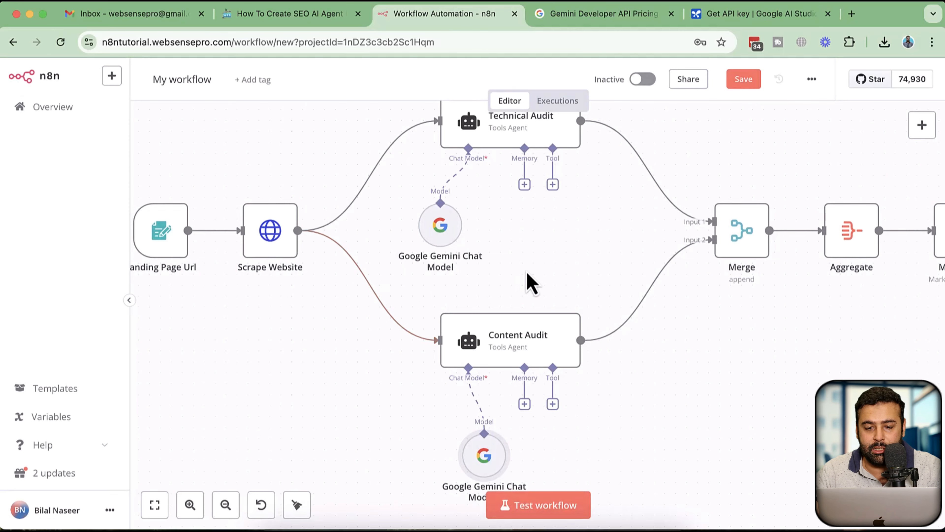
Check the credential and model selected in the Technical Audit agent's Google Gemini Chat Model.
scroll(480, 291, up, 2)
double_click(442, 286)
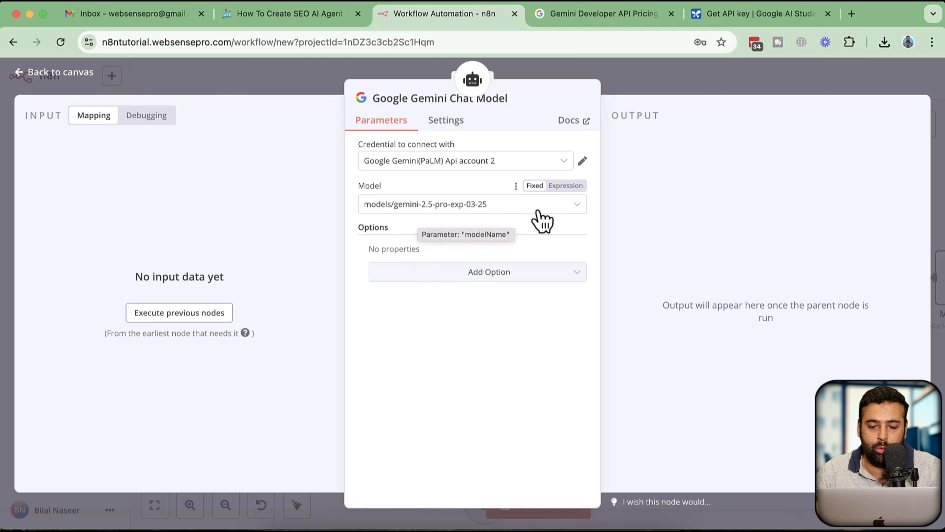
click(60, 73)
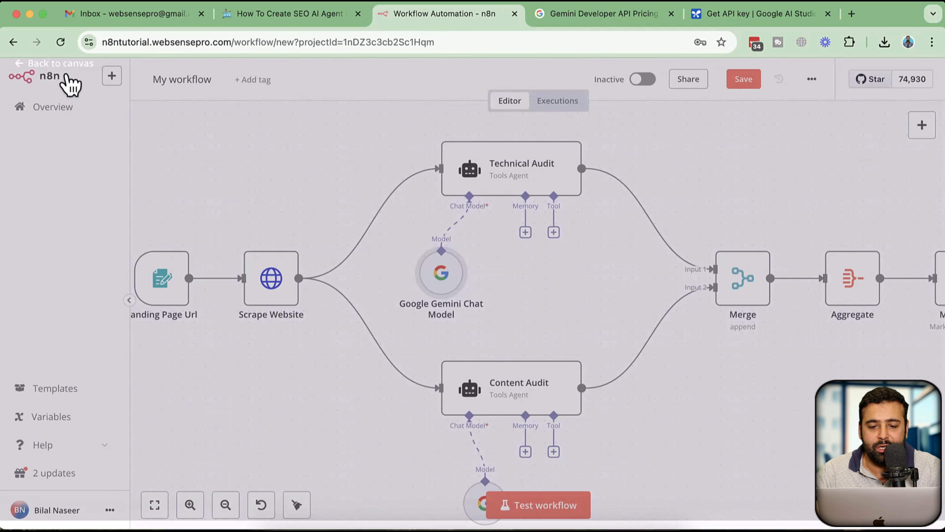
Review the Gmail node's credential, recipient, subject, email type and message settings at the end of the workflow.
scroll(644, 337, right, 10)
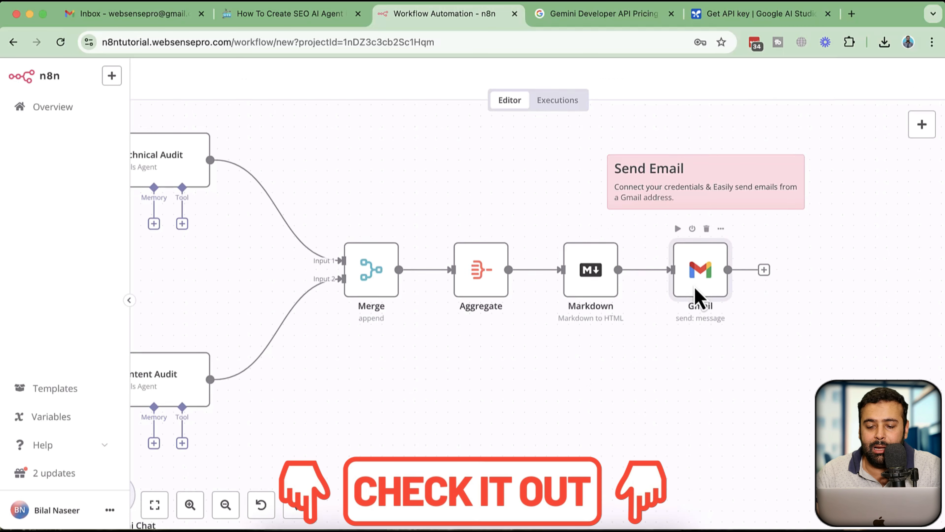
double_click(699, 294)
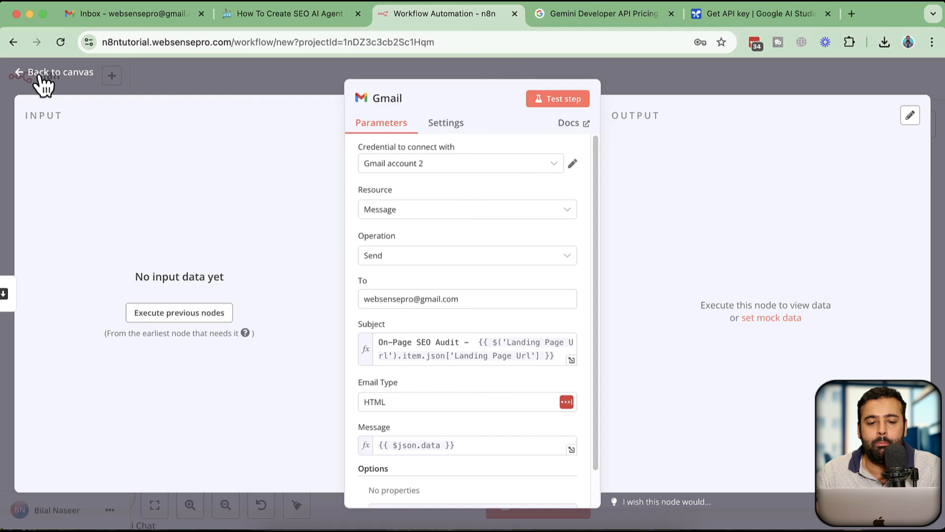
click(19, 72)
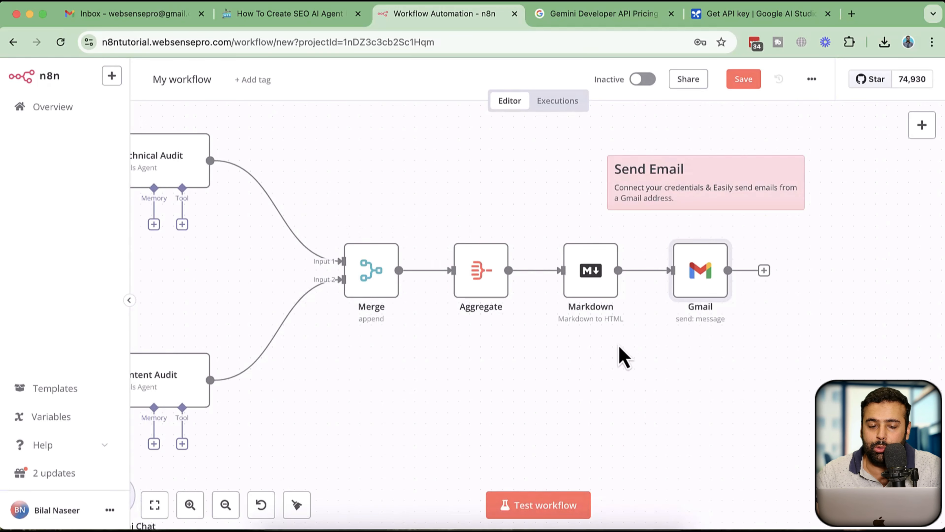
Start a test run of the workflow to bring up its Landing Page Url form, and open a new browser tab for finding a page.
scroll(532, 369, left, 3)
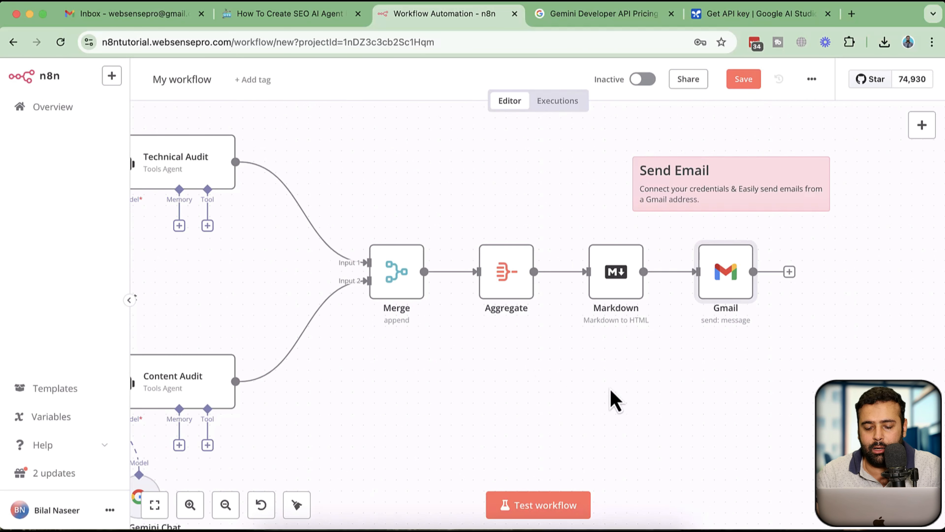
scroll(614, 398, left, 10)
scroll(612, 398, down, 6)
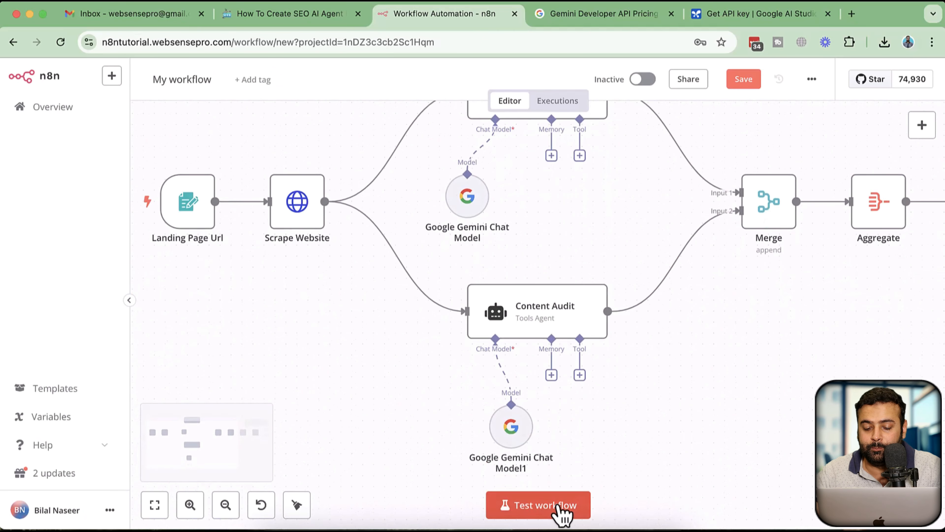
click(564, 508)
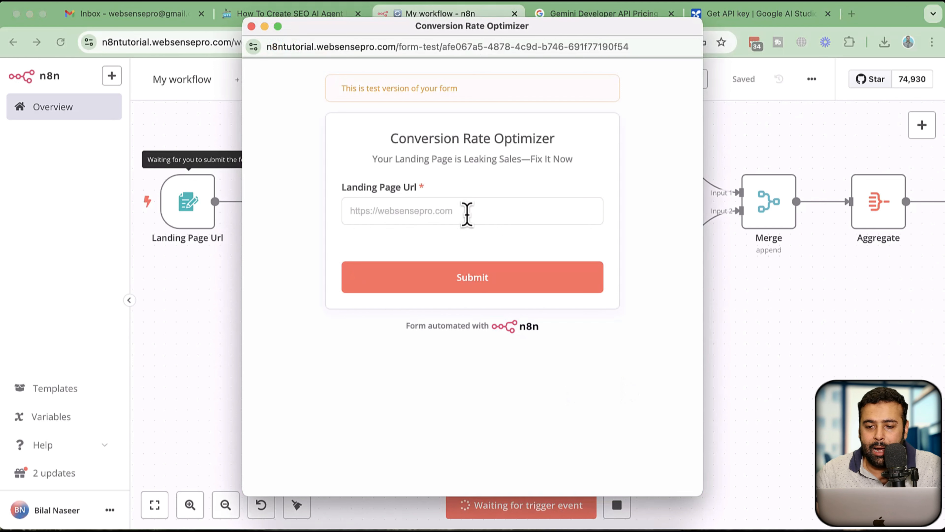
click(467, 214)
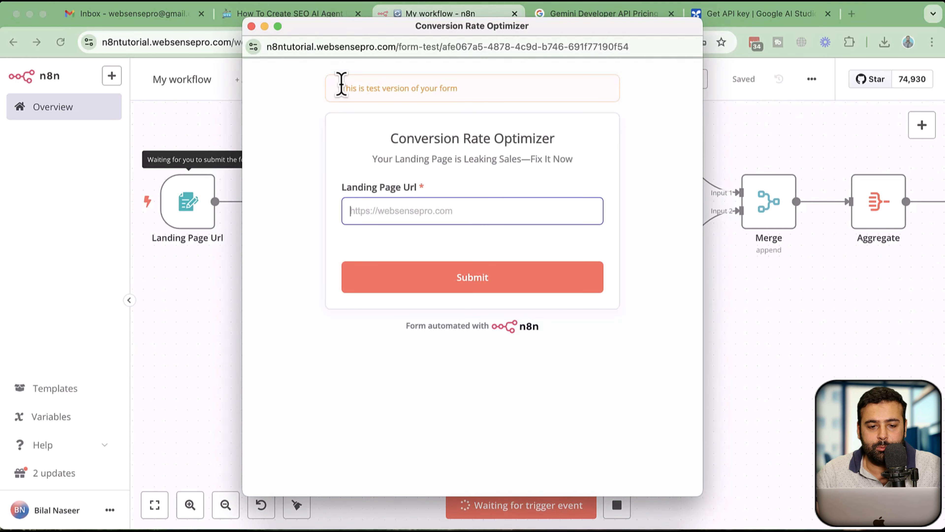
click(852, 14)
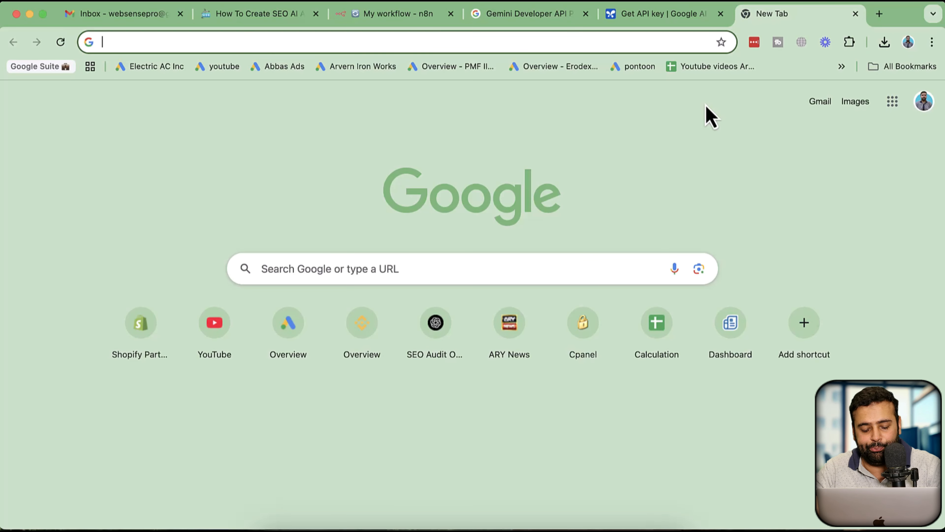
text(SEO)
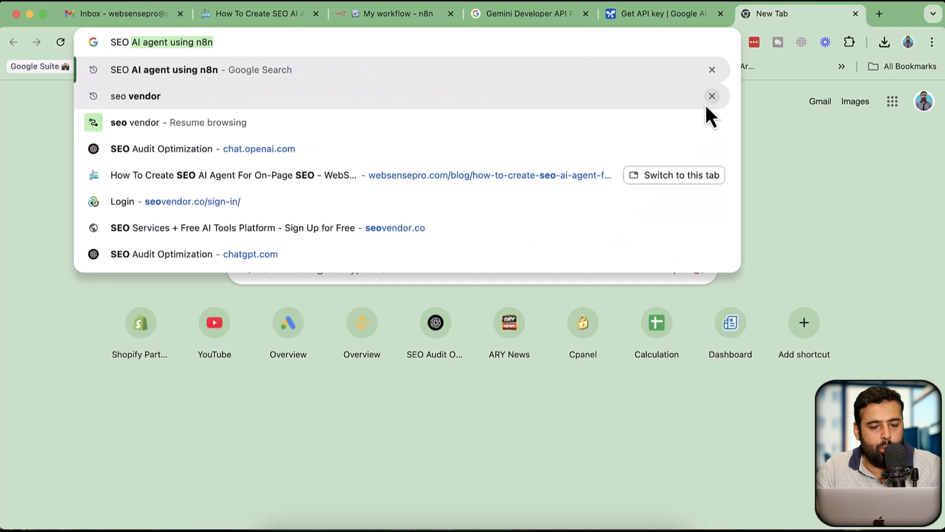
key(BackSpace)
key(BackSpace)
key(BackSpace)
key(BackSpace)
key(BackSpace)
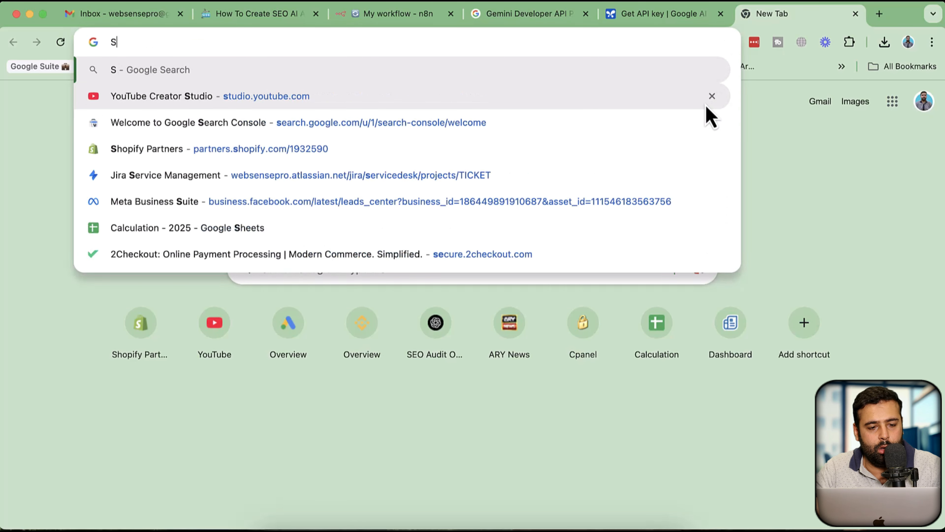
Search Google for "web designers in new york" and look through the results for a landing page to audit.
text(web designers )
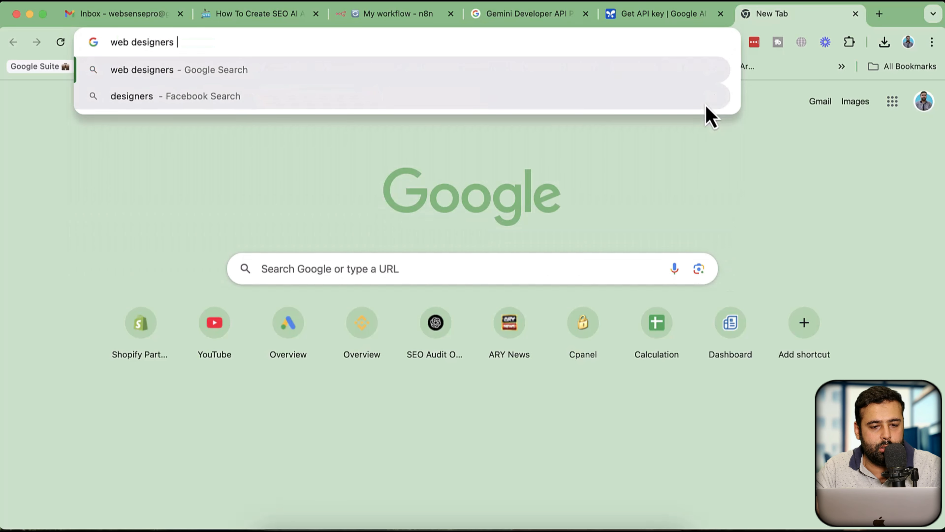
text(in new york)
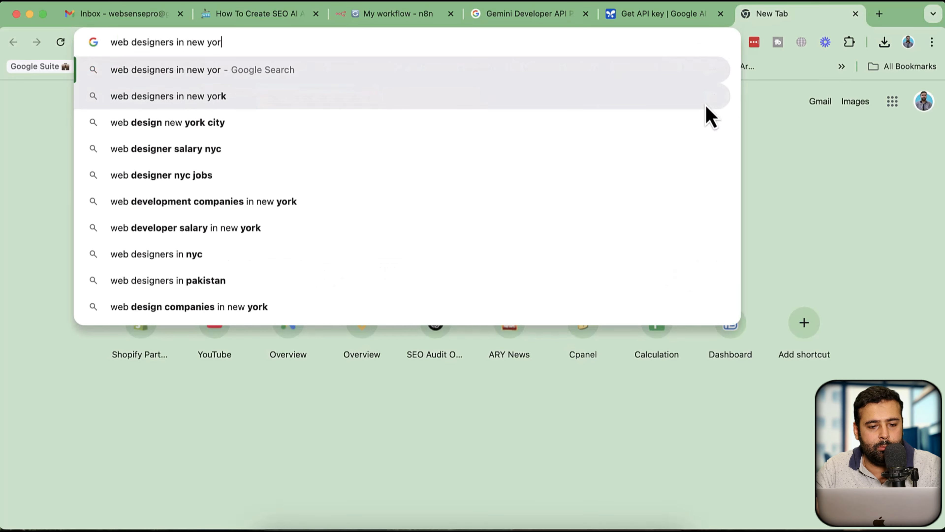
key(Return)
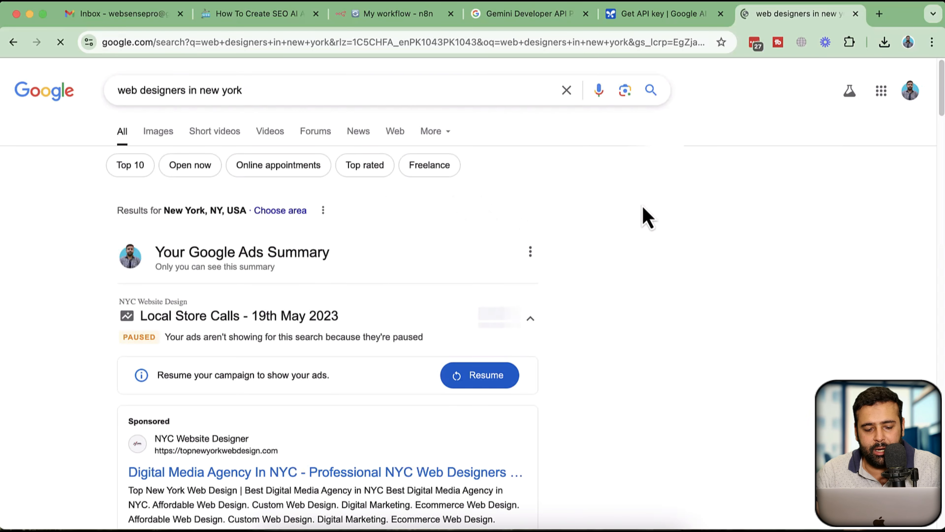
scroll(643, 217, down, 10)
scroll(644, 208, down, 15)
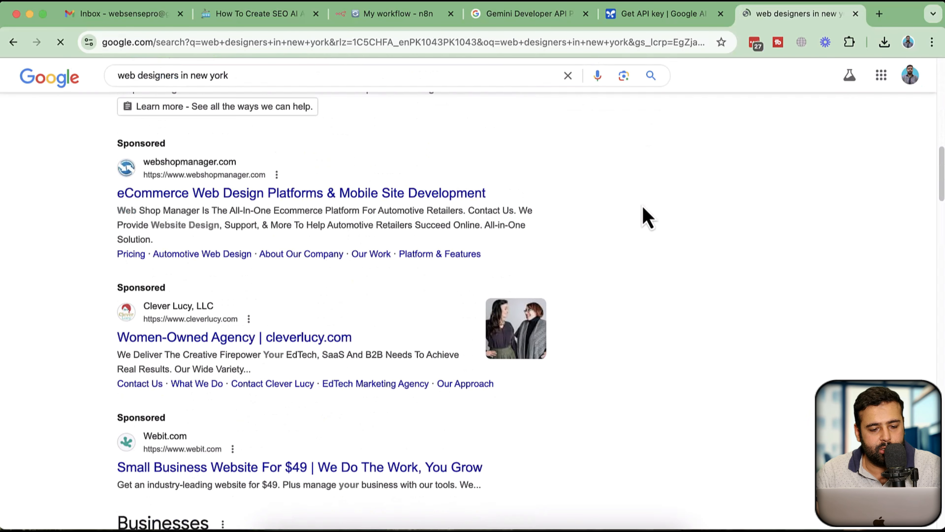
scroll(645, 217, down, 15)
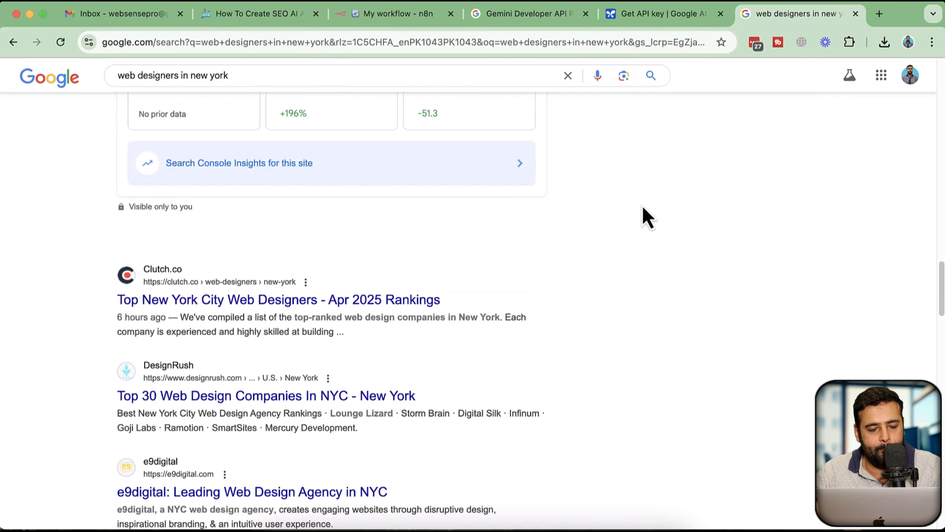
scroll(648, 218, up, 20)
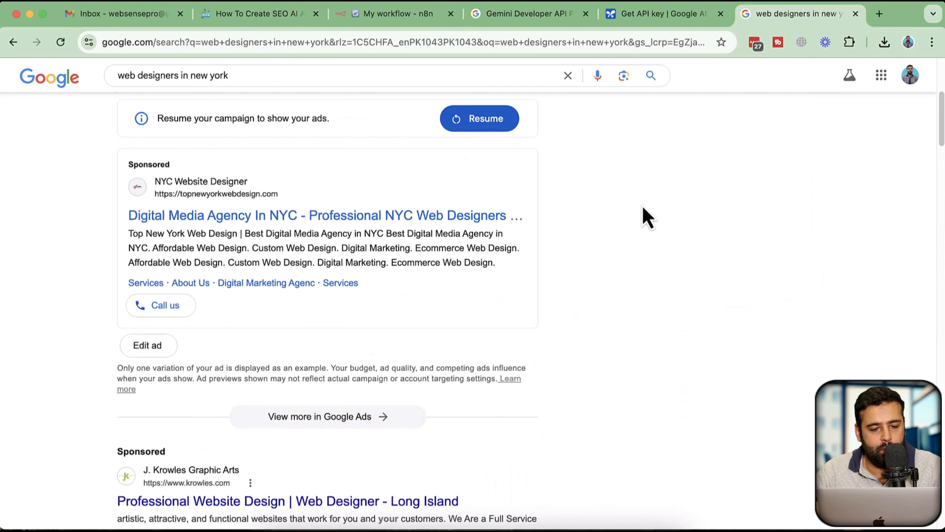
scroll(648, 218, down, 10)
scroll(647, 218, up, 2)
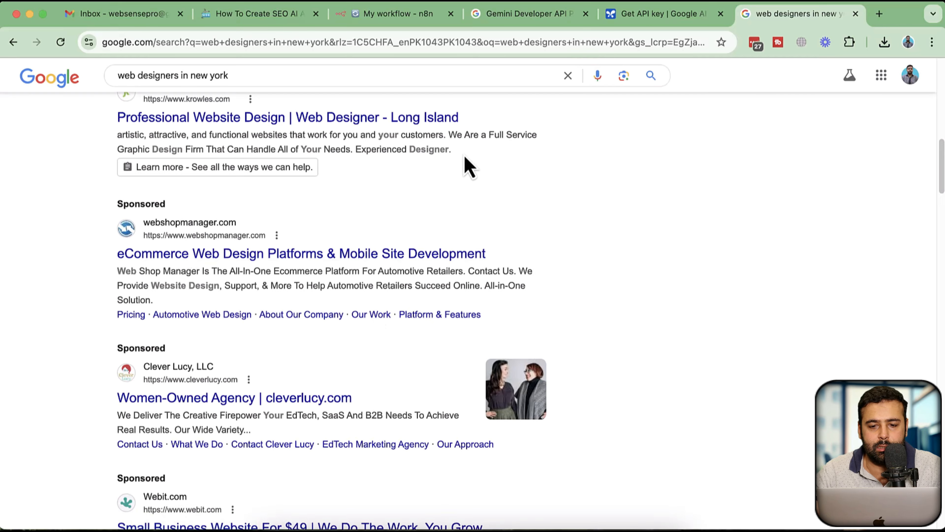
key(ctrl+Up)
click(265, 317)
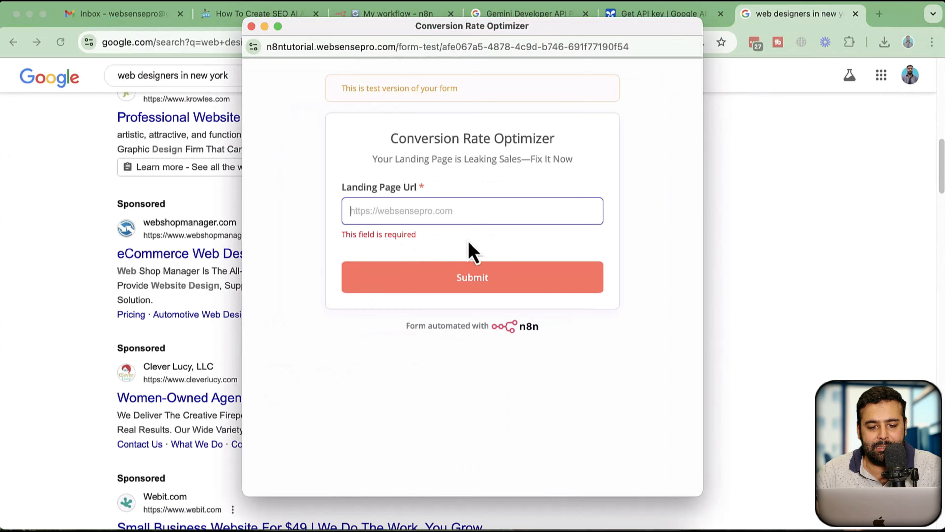
click(464, 214)
text(https://webshopmanager.com)
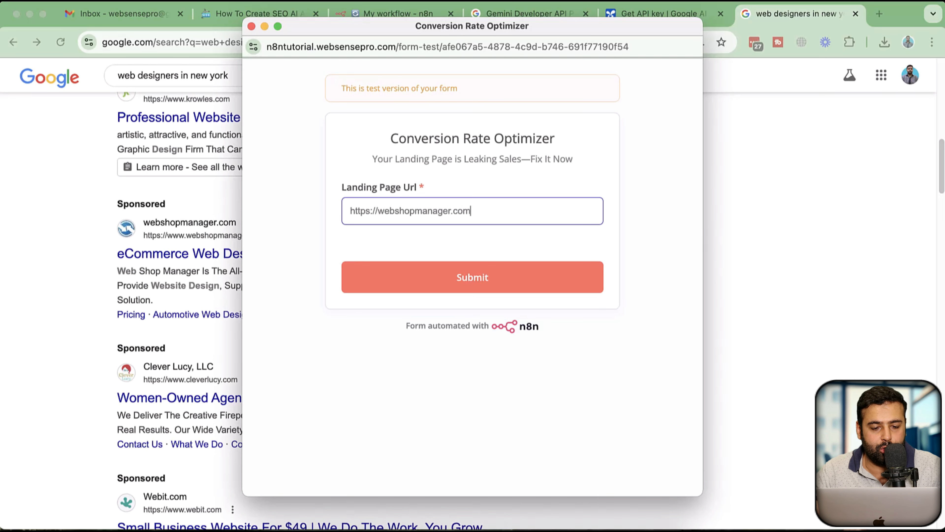
drag(460, 36, 578, 49)
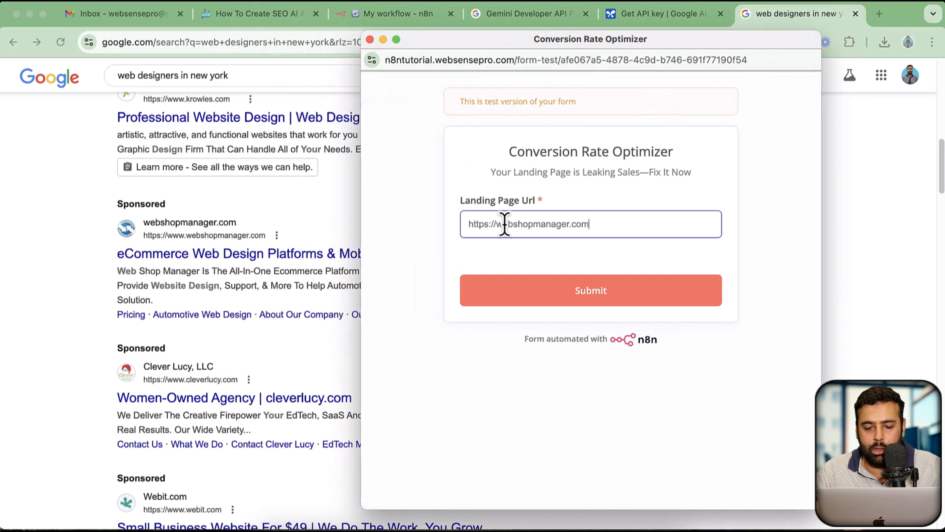
click(613, 294)
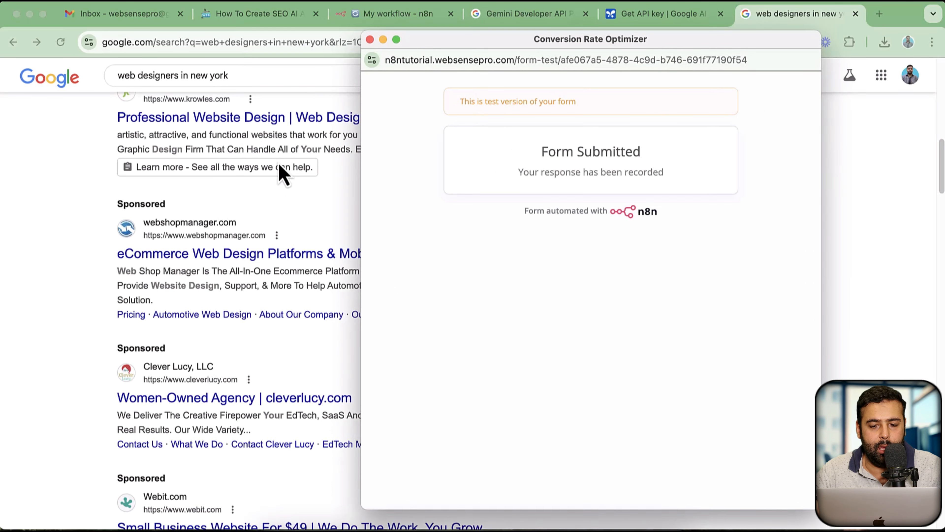
Go back to the n8n workflow and follow the execution with all nodes from Landing Page Url to Gmail in view.
click(355, 15)
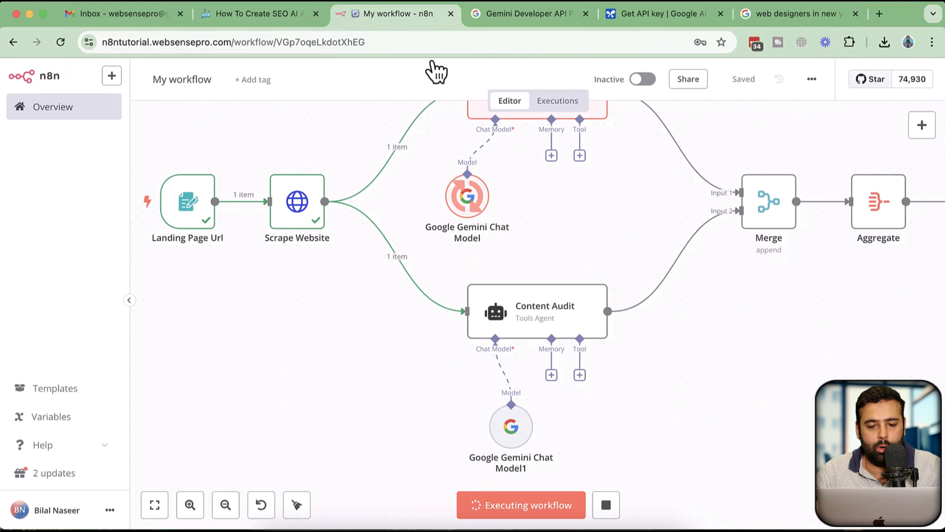
scroll(751, 305, up, 5)
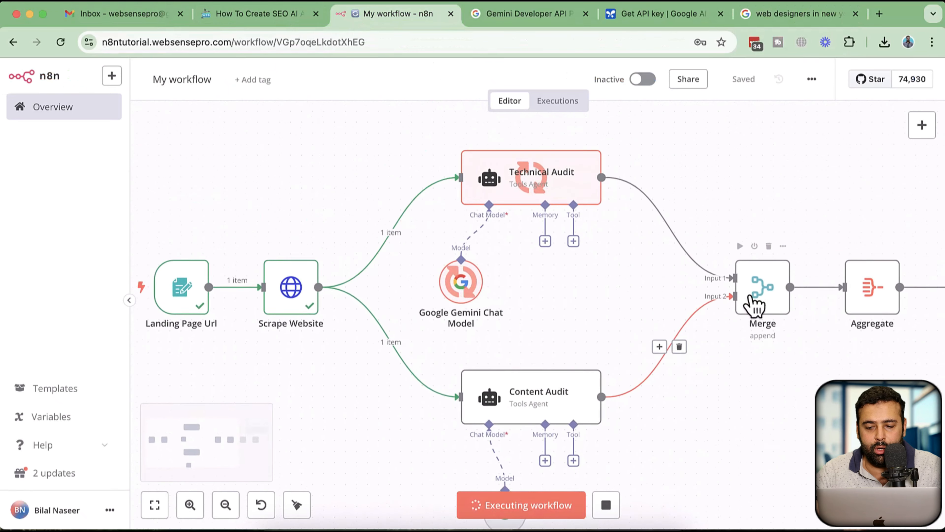
scroll(752, 305, right, 2)
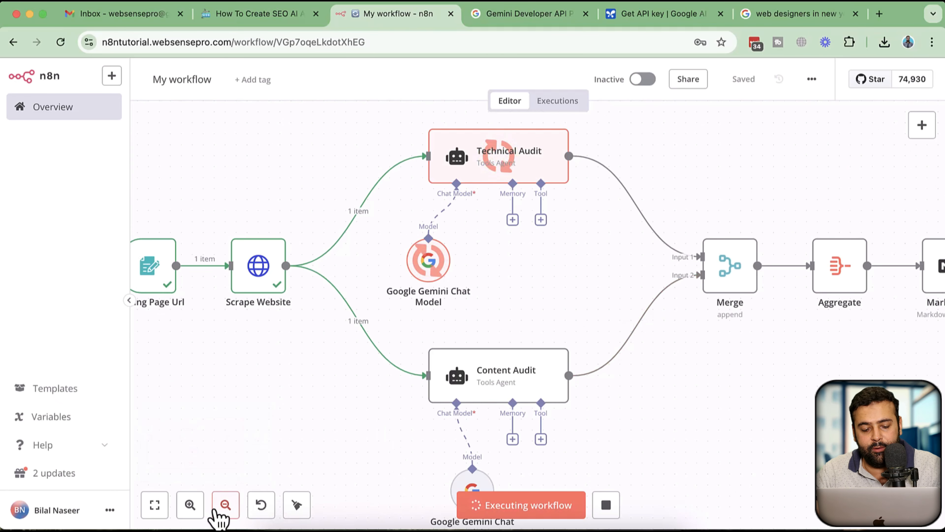
click(220, 510)
click(220, 509)
scroll(689, 398, right, 2)
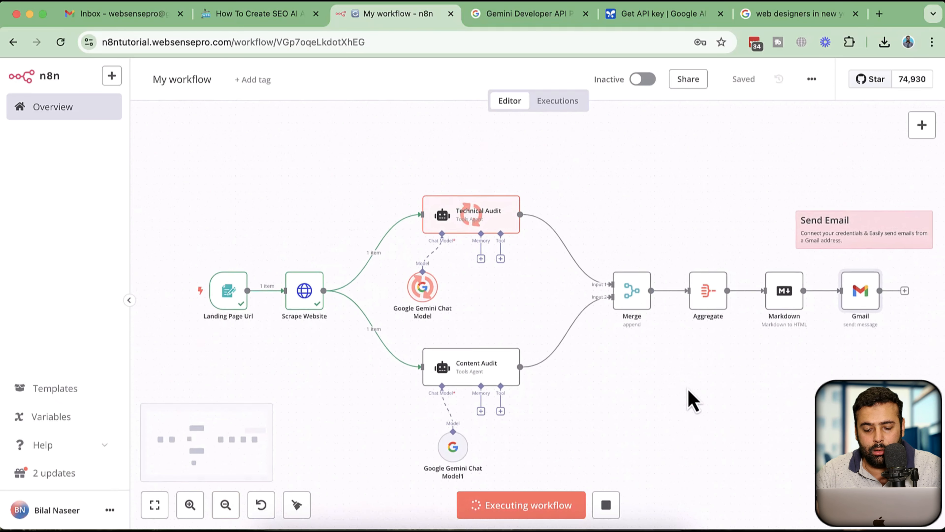
scroll(689, 398, right, 2)
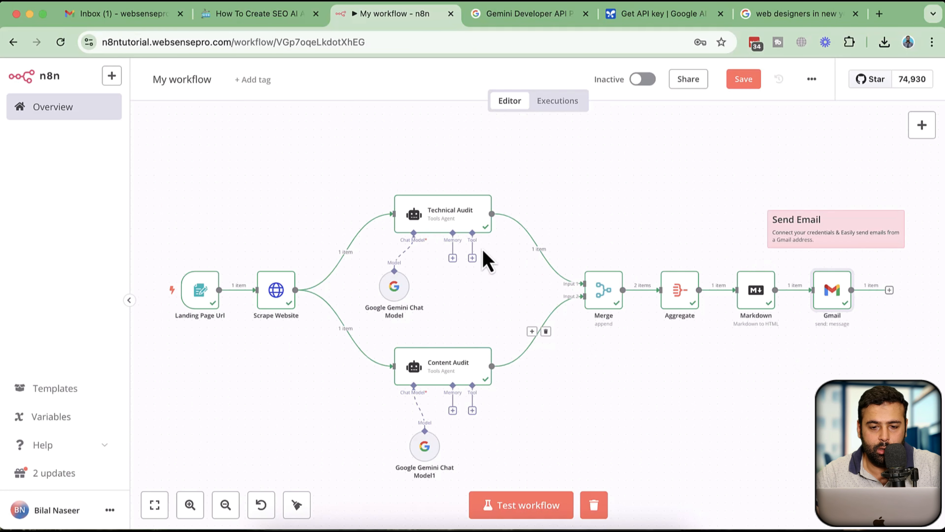
click(117, 22)
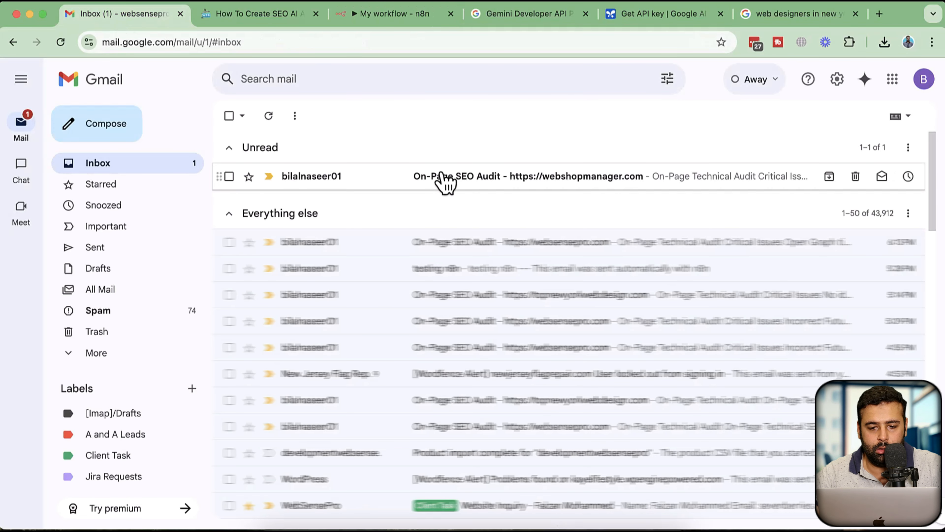
click(544, 183)
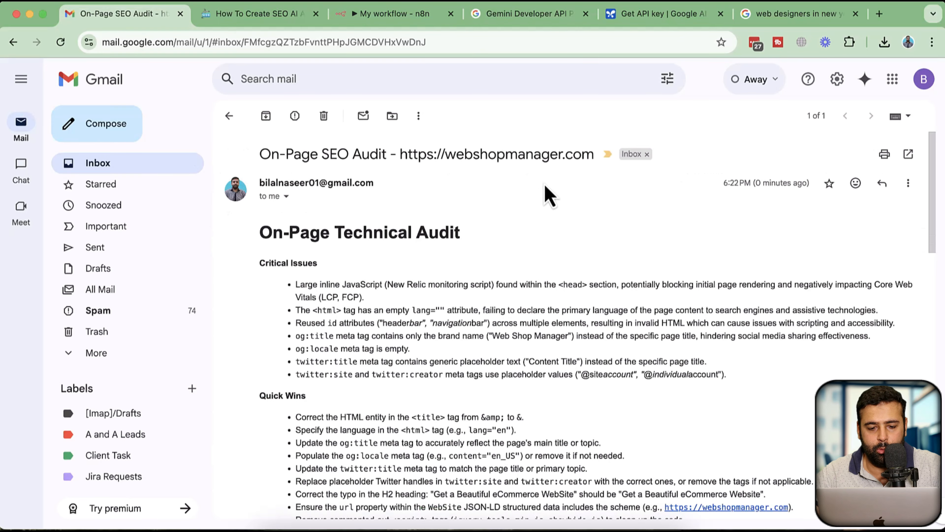
scroll(602, 262, down, 3)
scroll(605, 261, down, 6)
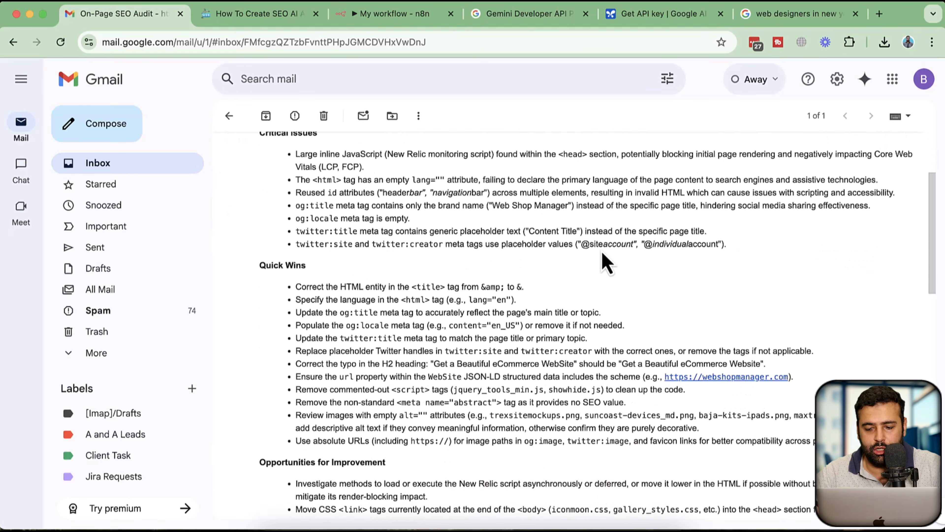
scroll(606, 264, up, 7)
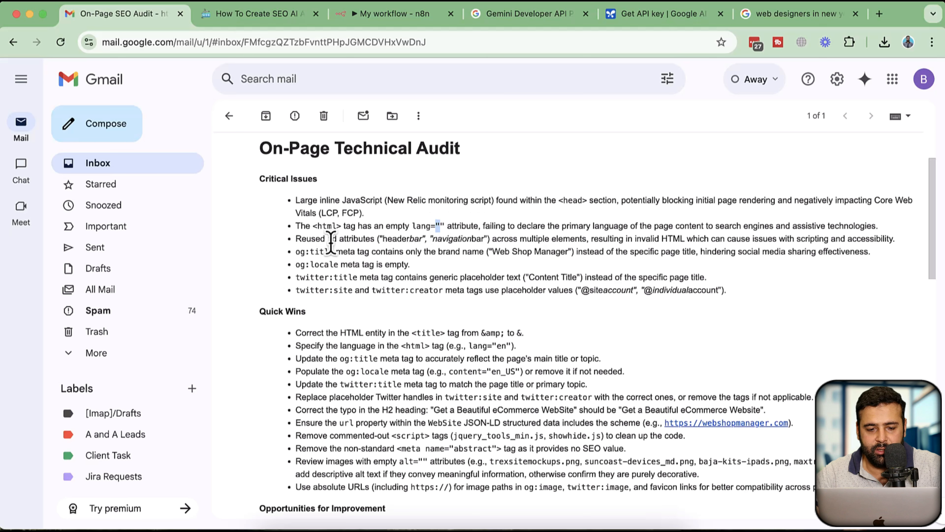
Read the technical audit's Critical Issues and Quick Wins, highlighting the og:title brand name and the html language recommendation.
click(343, 264)
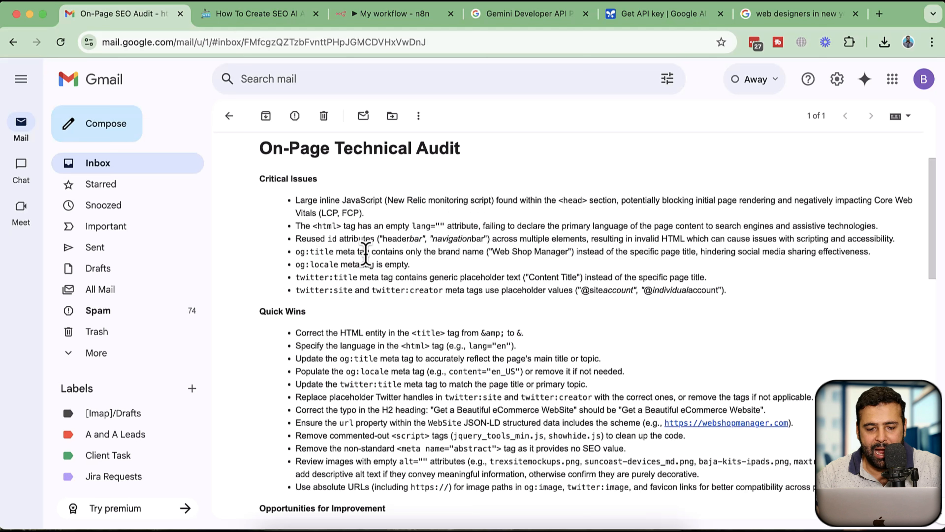
drag(295, 251, 418, 252)
drag(490, 250, 566, 250)
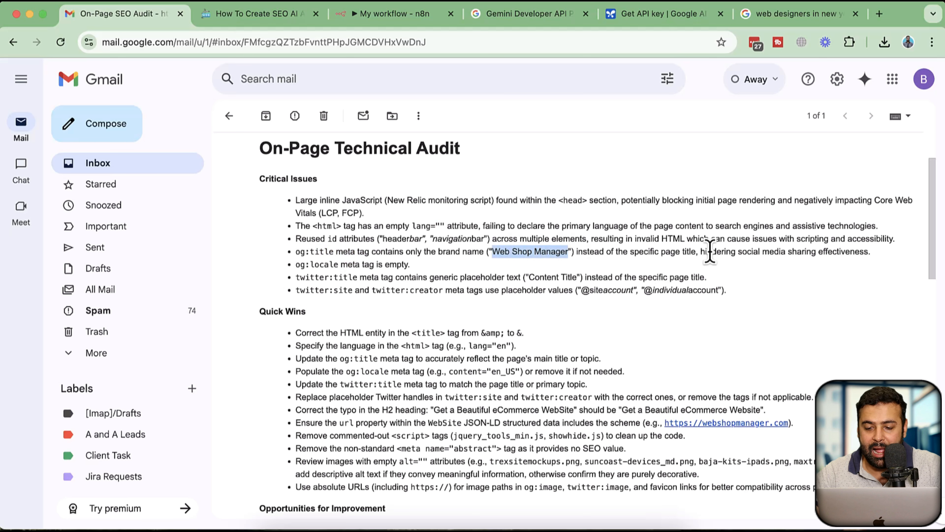
scroll(639, 256, down, 2)
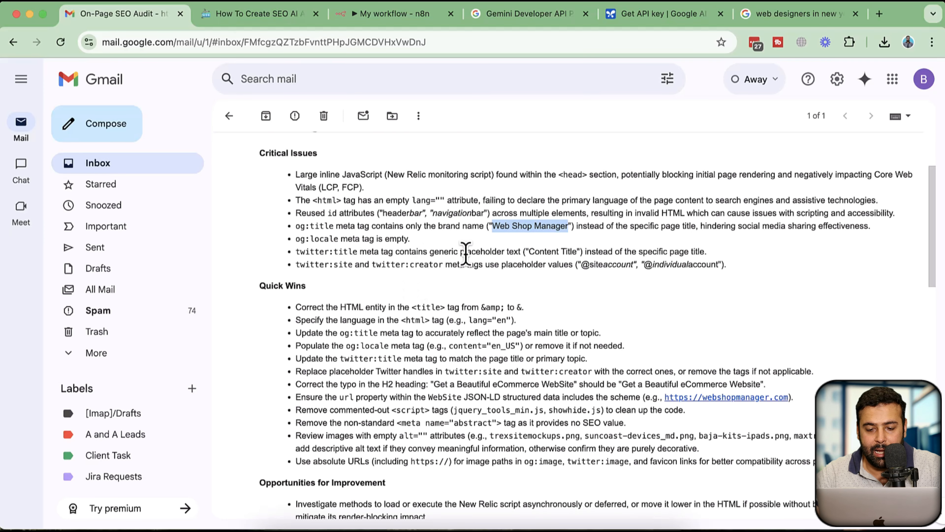
scroll(572, 228, down, 3)
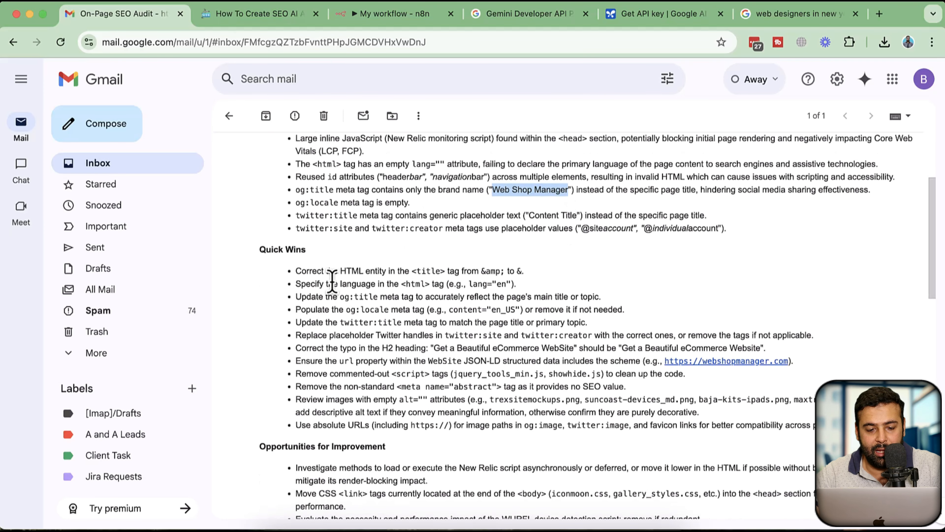
scroll(350, 265, down, 2)
click(320, 257)
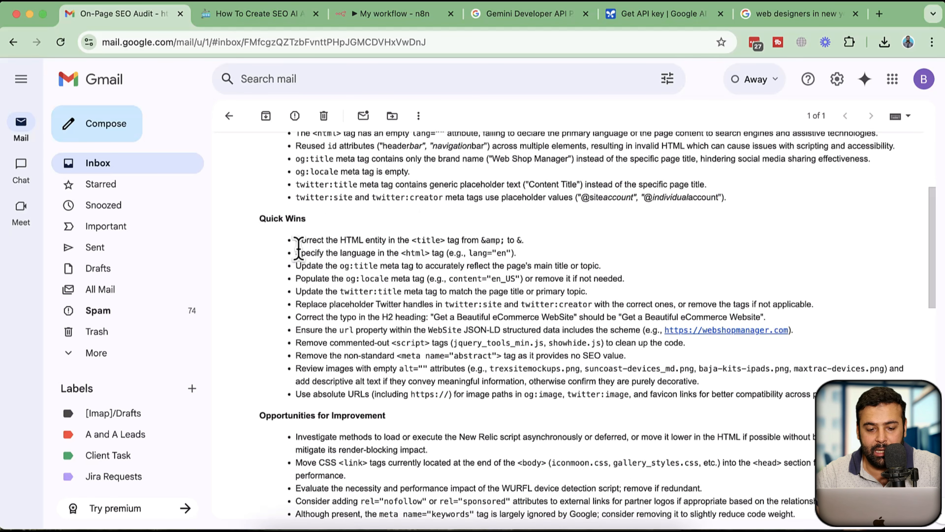
drag(296, 252, 445, 253)
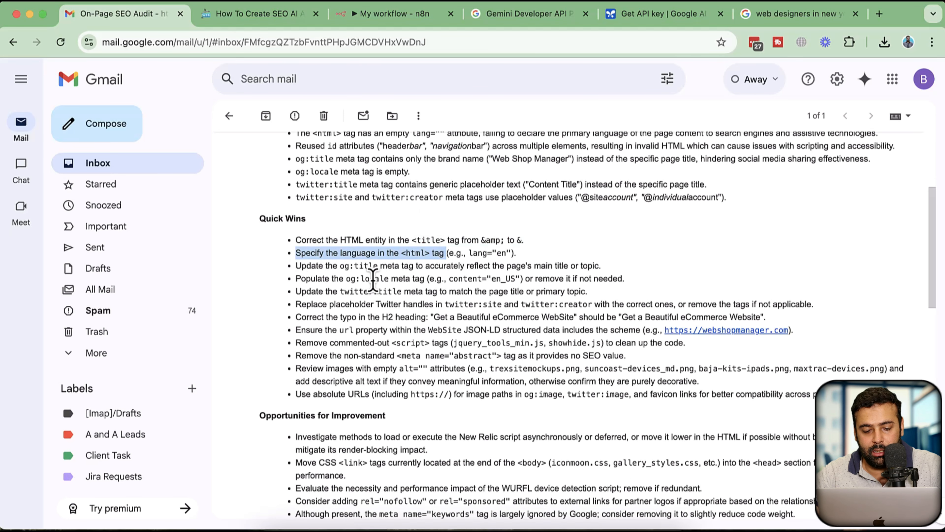
Review the On-Page SEO Content Audit's critical issues, quick wins and opportunities for improvement, and return to the inbox.
scroll(374, 280, down, 9)
scroll(373, 280, down, 1)
scroll(478, 290, down, 20)
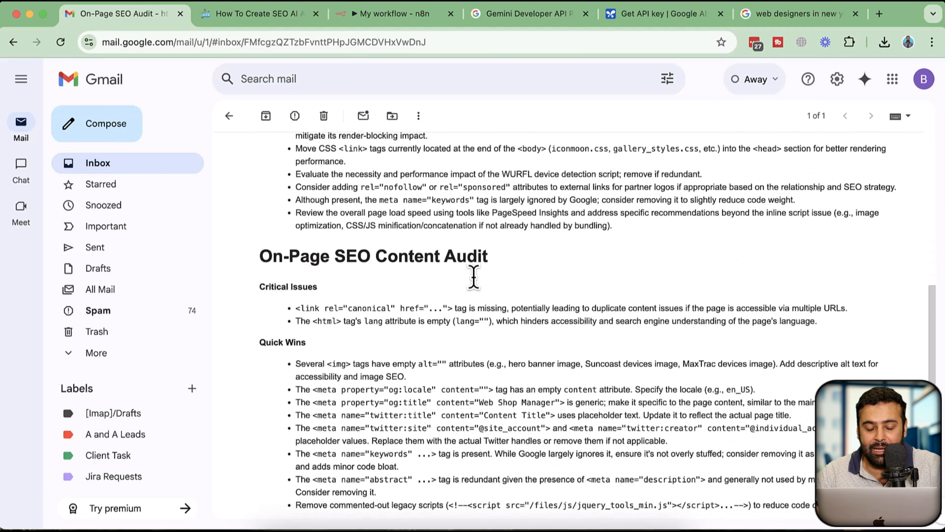
scroll(474, 277, down, 5)
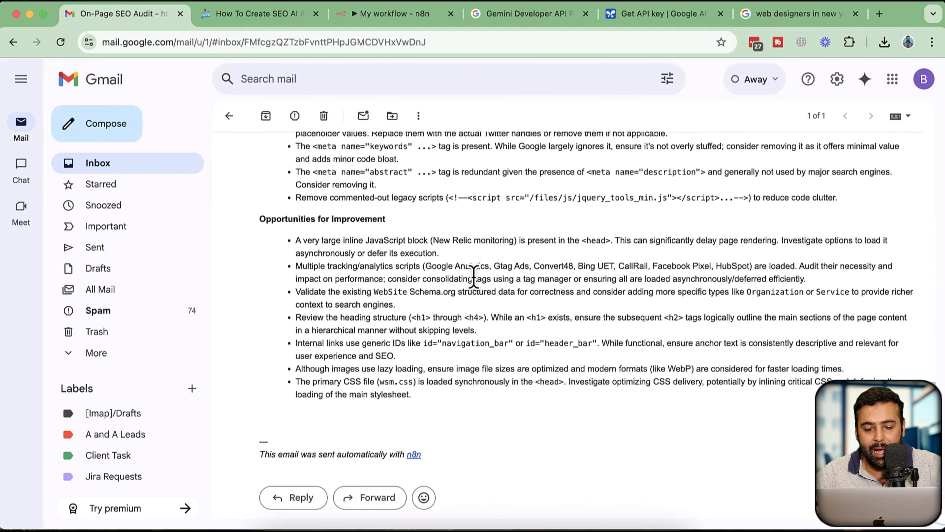
scroll(474, 277, up, 8)
scroll(478, 291, down, 6)
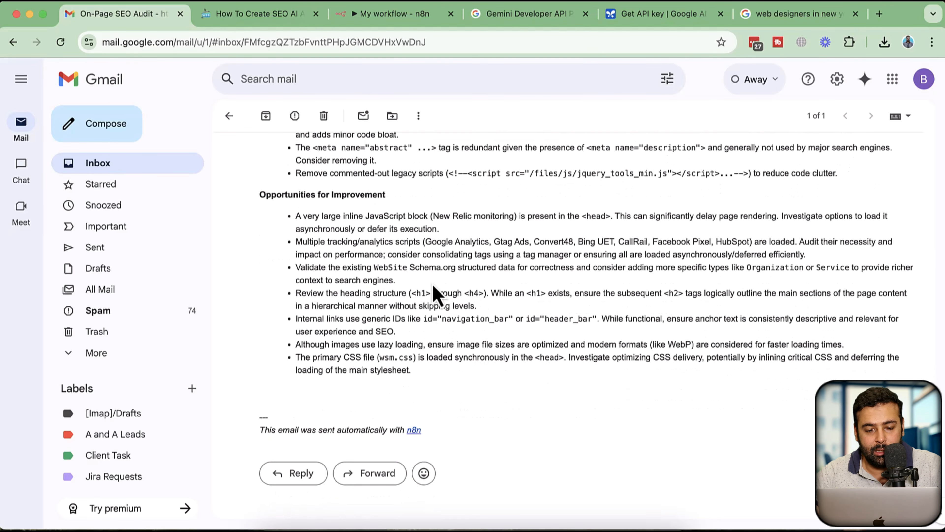
scroll(505, 341, up, 20)
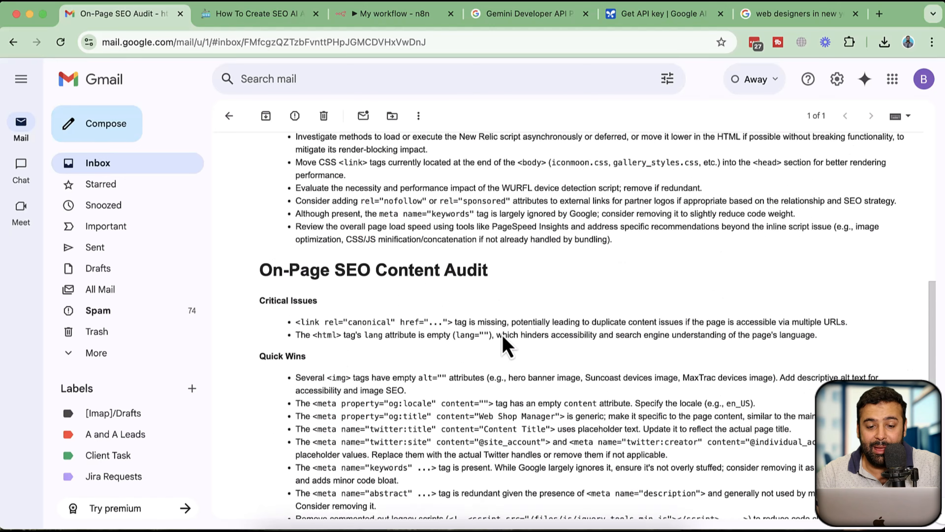
click(165, 175)
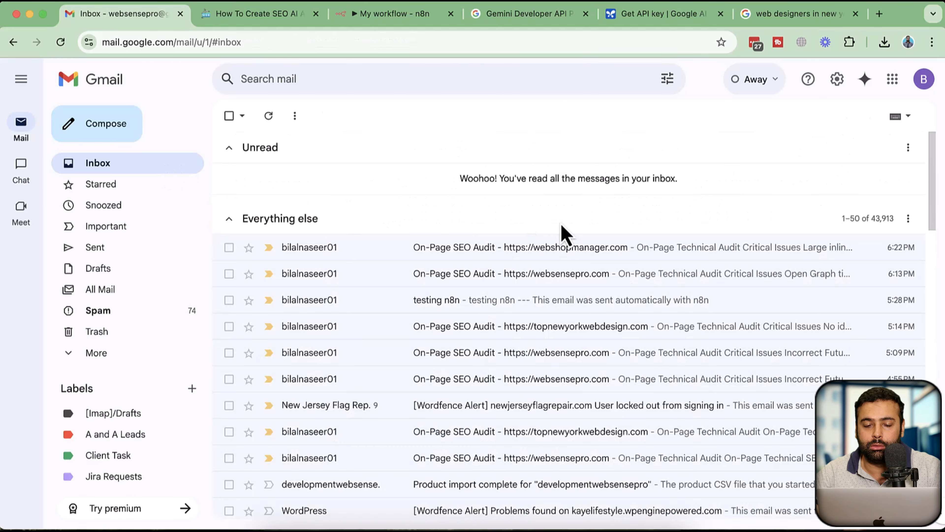